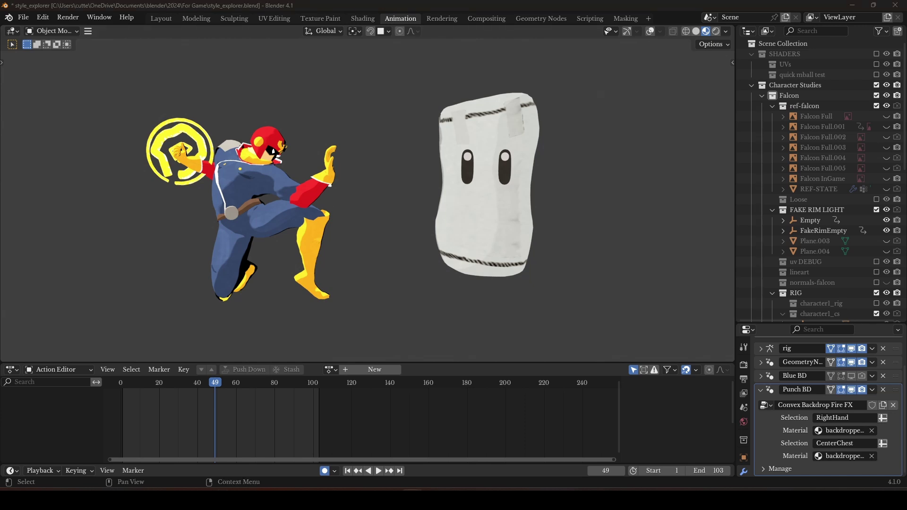
Place the fifth-pass and sixth-pass animation previews side by side over the 3D viewport for comparison
drag(906, 304, 104, 55)
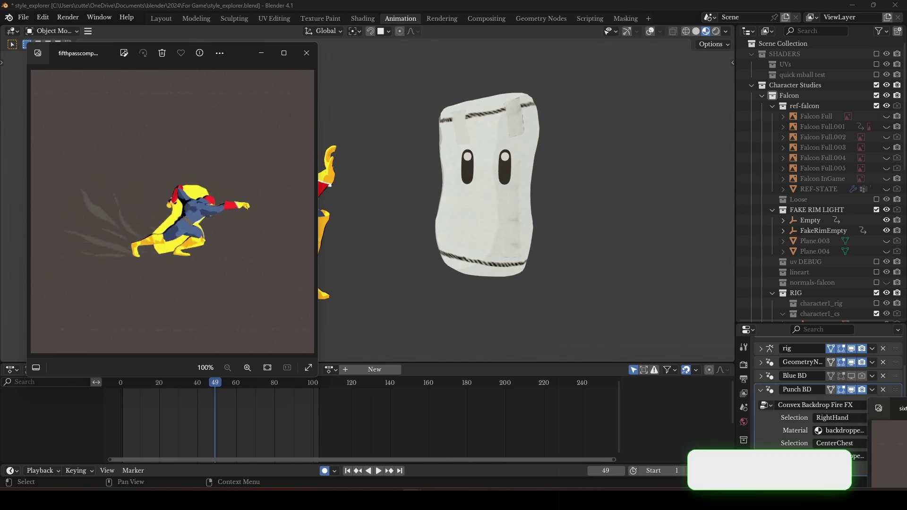
drag(609, 488, 537, 61)
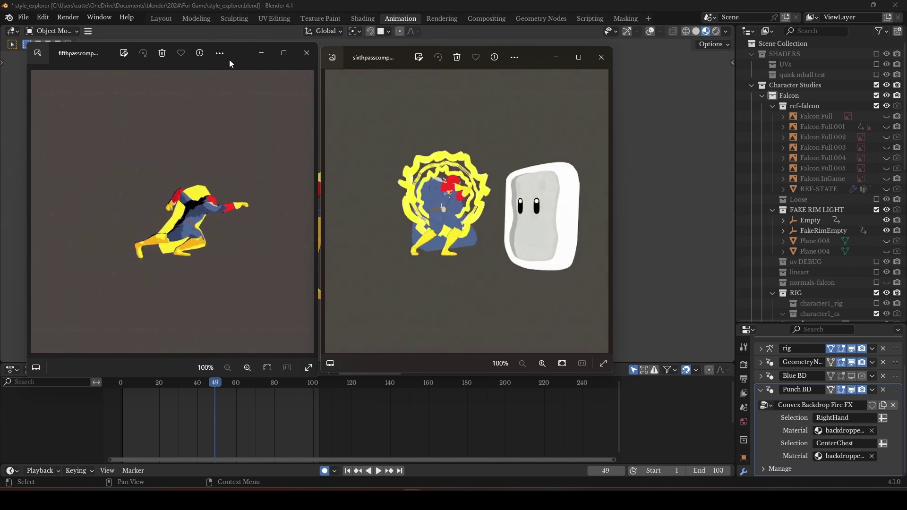
drag(241, 51, 223, 51)
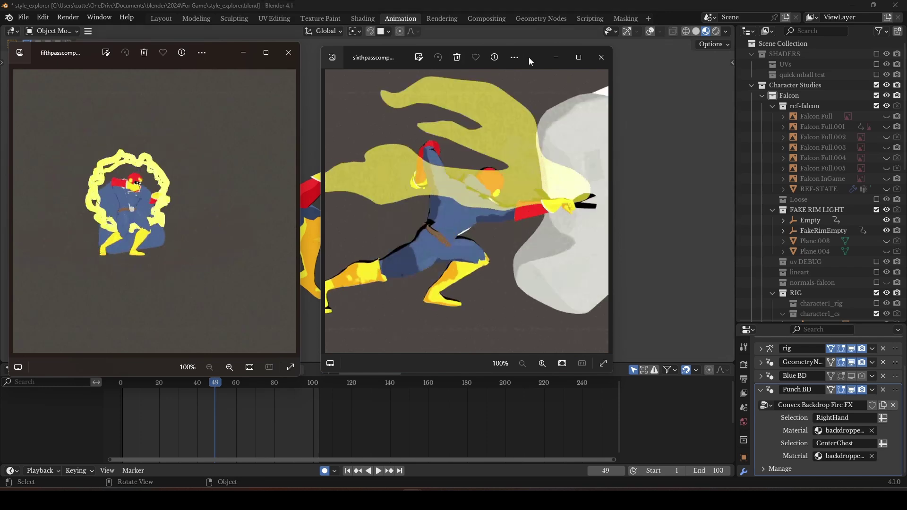
drag(528, 57, 517, 55)
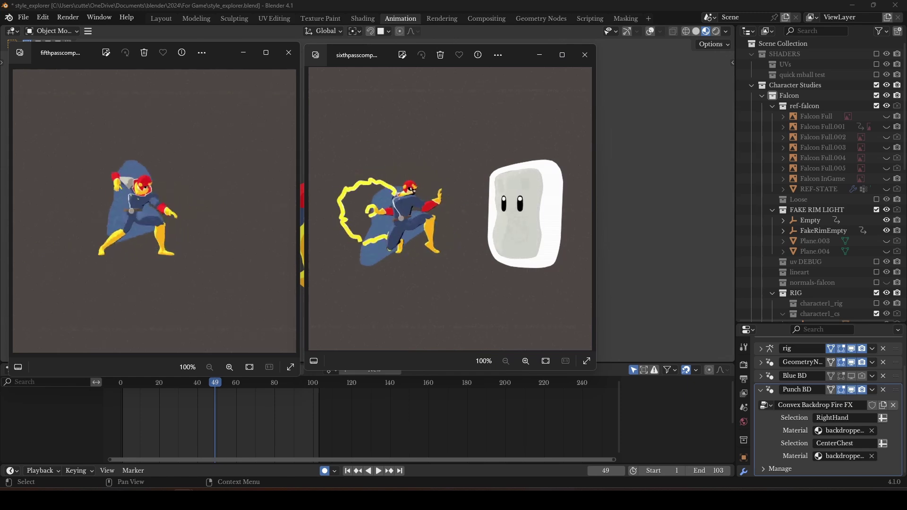
Switch to the browser, examine the flat-colour illustrations on the artist's personal portfolio page, and minimise the browser
key(alt+Tab)
drag(717, 142, 278, 61)
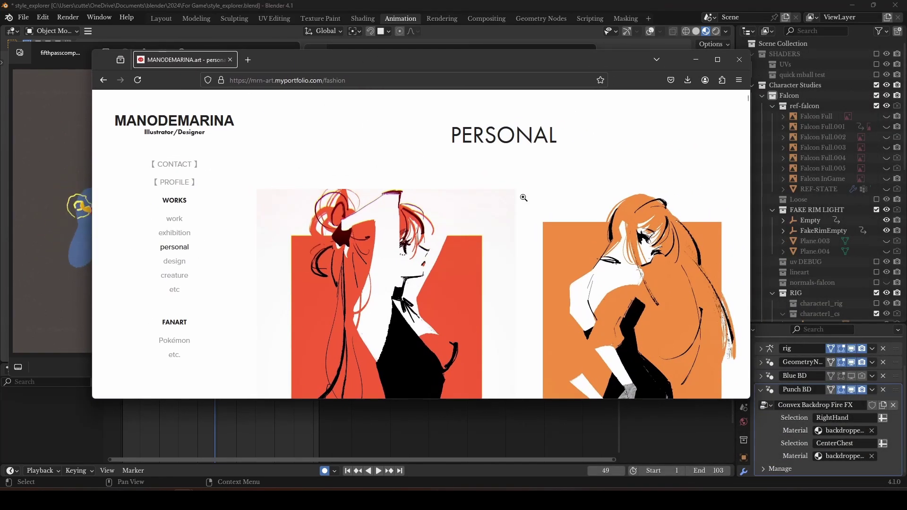
scroll(524, 197, down, 2)
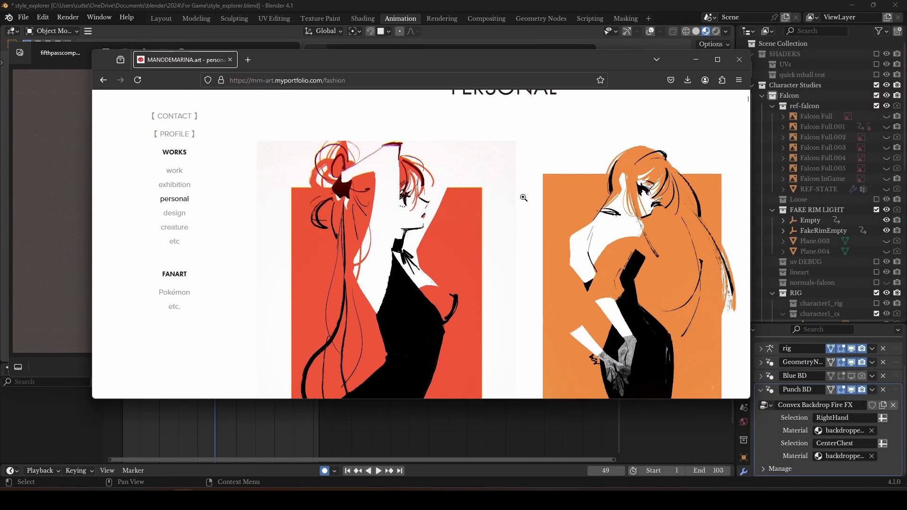
scroll(523, 197, down, 4)
scroll(523, 197, down, 14)
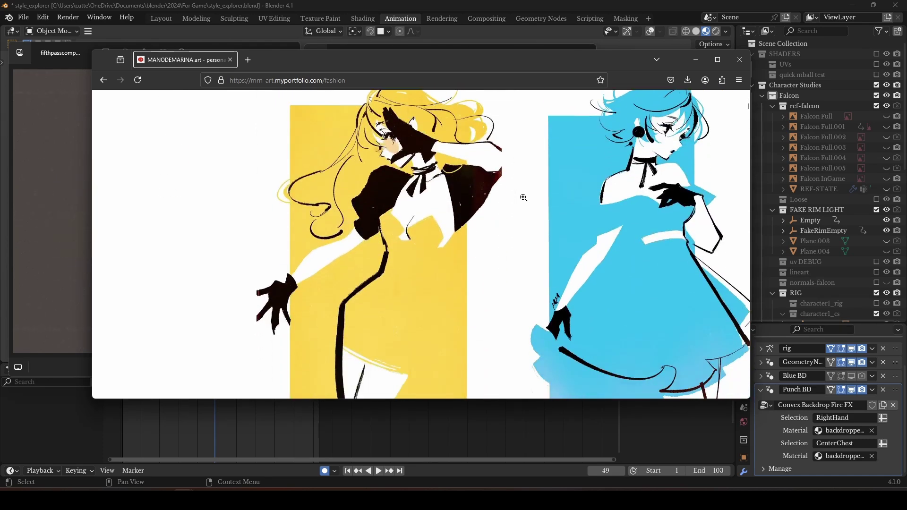
scroll(524, 197, down, 13)
scroll(523, 197, up, 9)
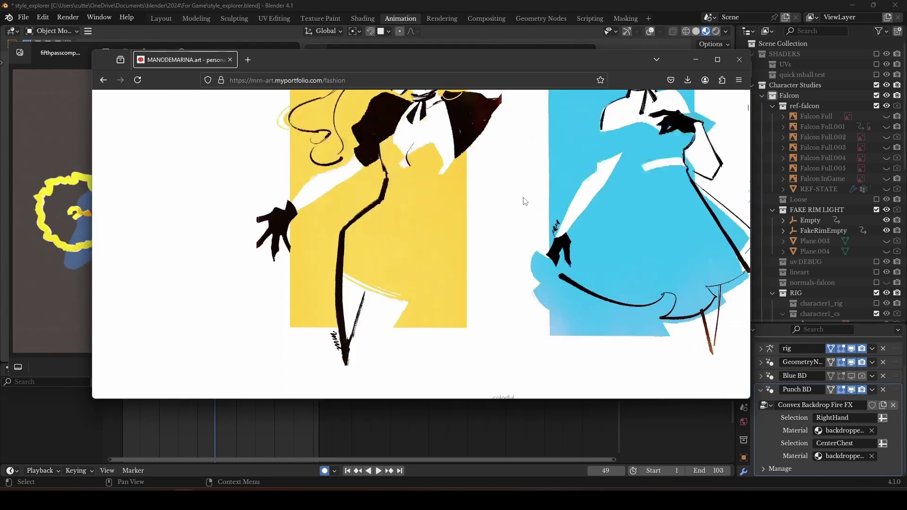
scroll(523, 201, up, 3)
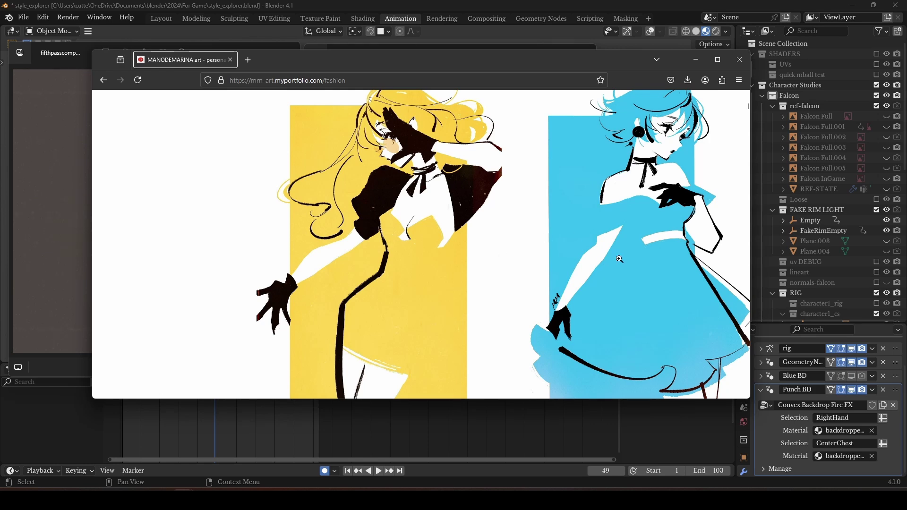
scroll(475, 212, up, 18)
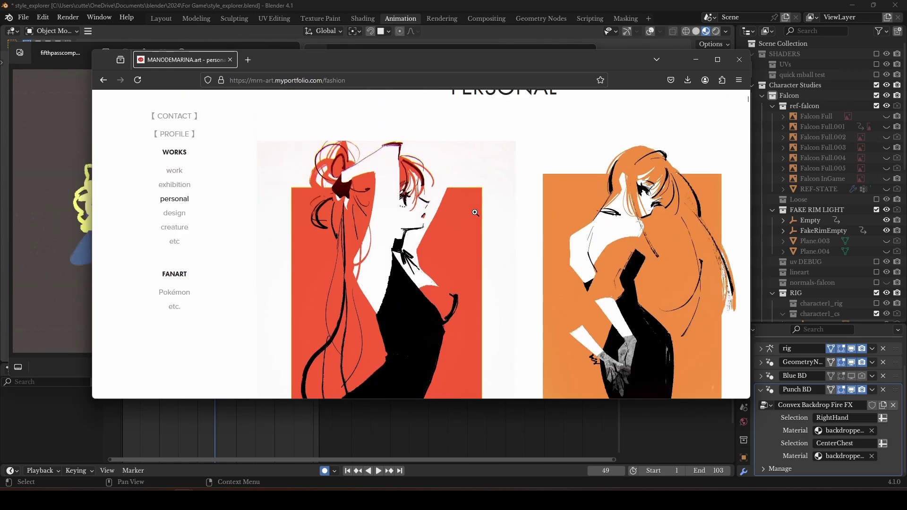
scroll(475, 213, up, 2)
scroll(475, 212, down, 3)
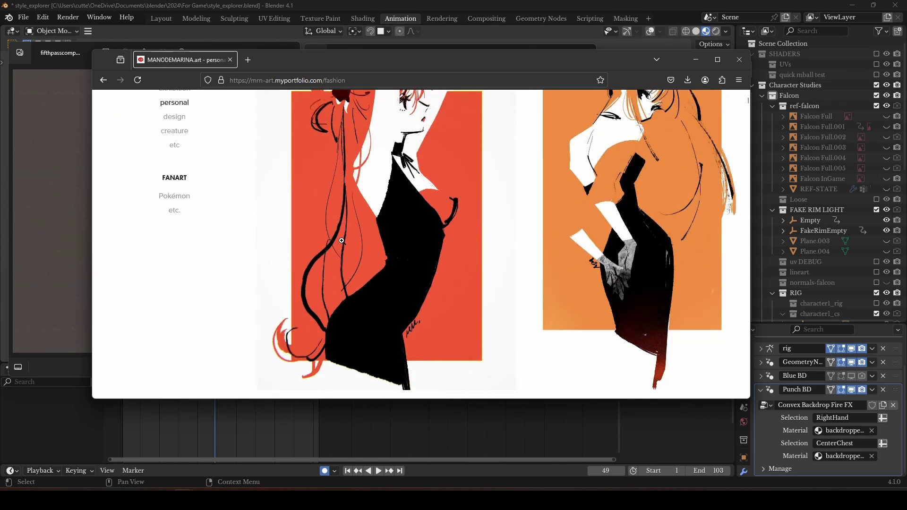
scroll(416, 202, up, 3)
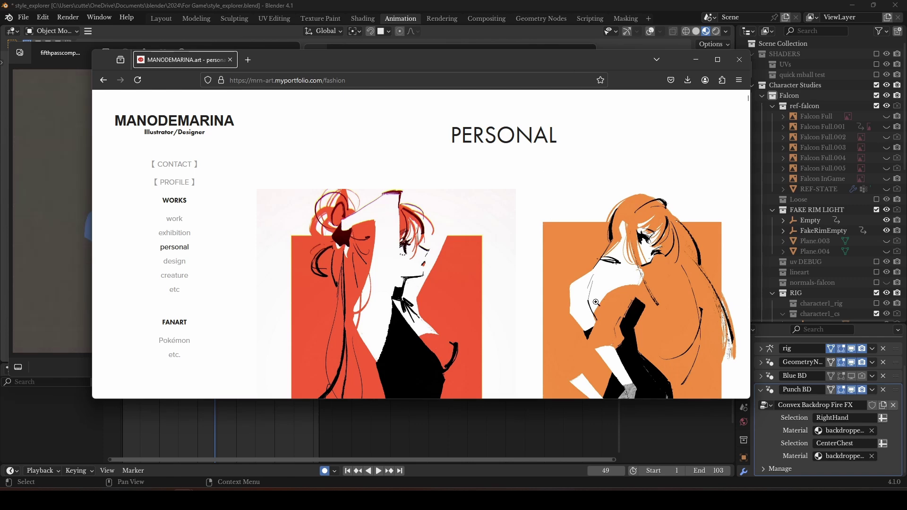
click(696, 65)
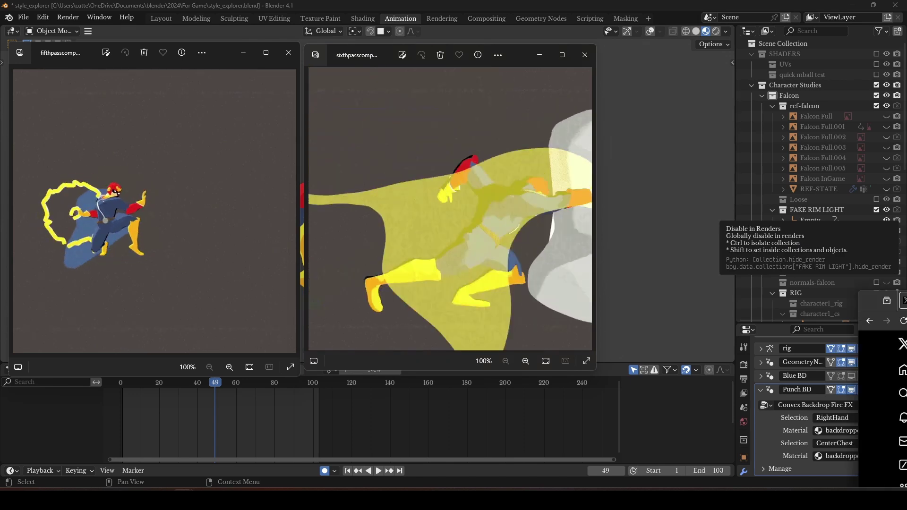
Bring the 3D artist's Twitter profile into view over the previews, and minimise its window
drag(906, 299, 533, 69)
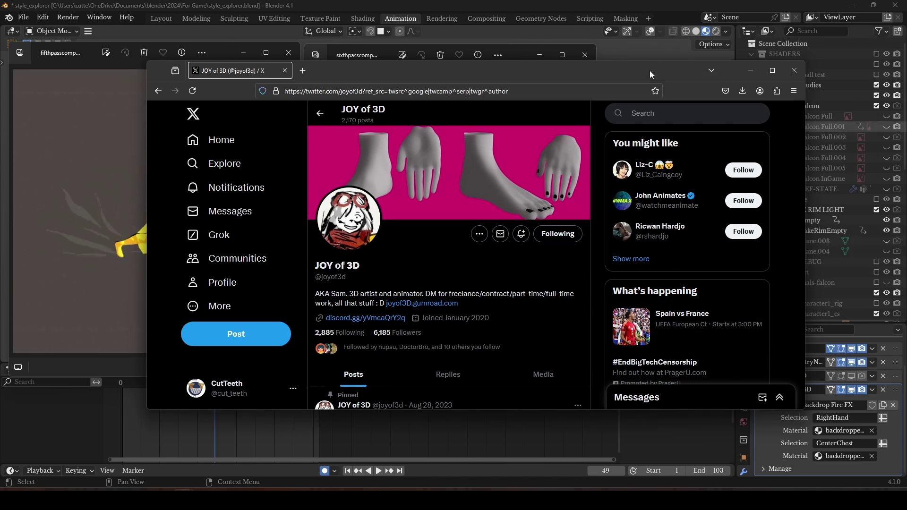
drag(649, 70, 654, 69)
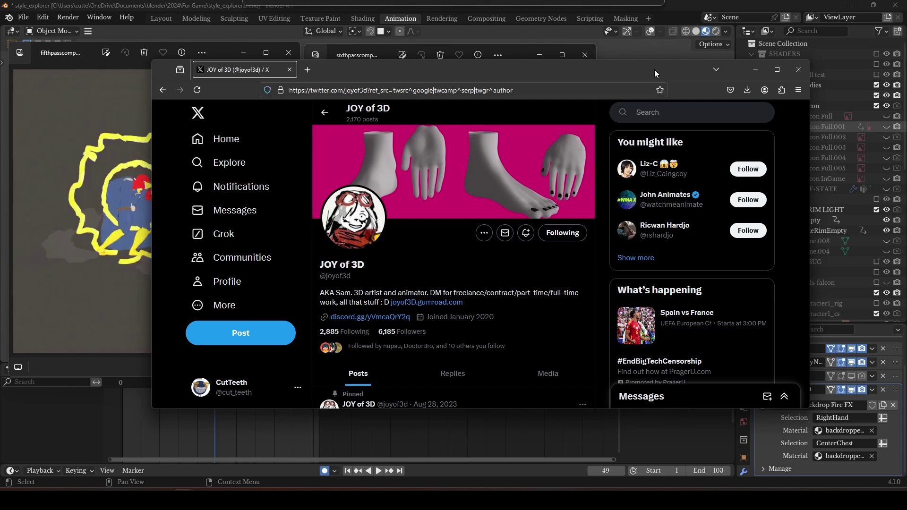
drag(654, 69, 659, 68)
click(761, 69)
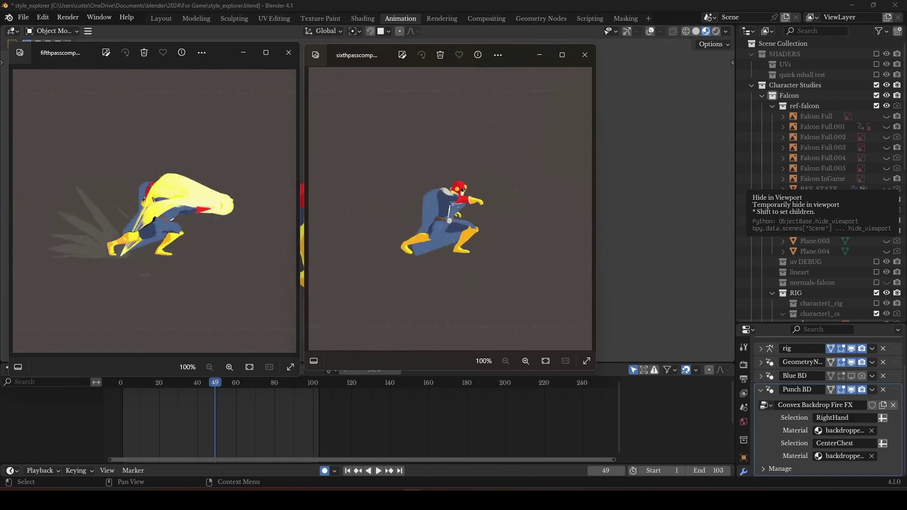
Place the seventh-pass preview beside the other passes and lay out gris bird.gif and gris bird2.gif as style references
drag(906, 454, 812, 62)
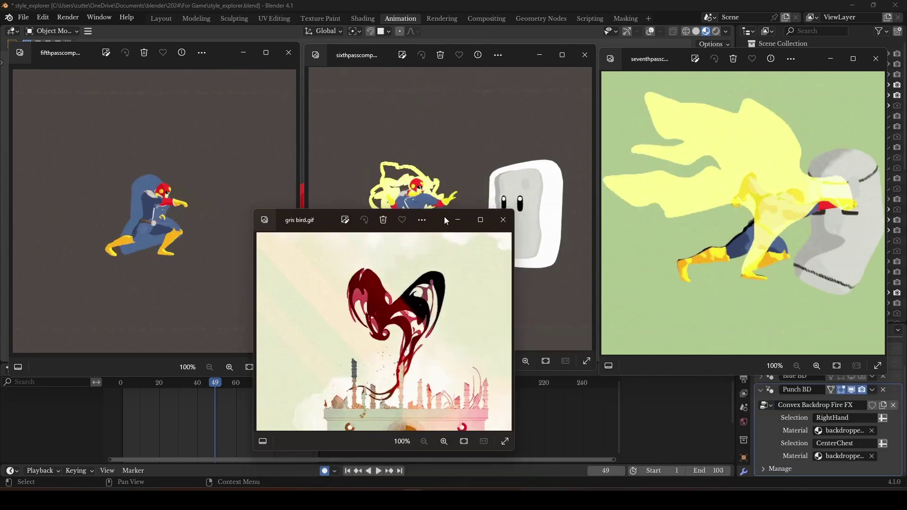
drag(444, 216, 215, 66)
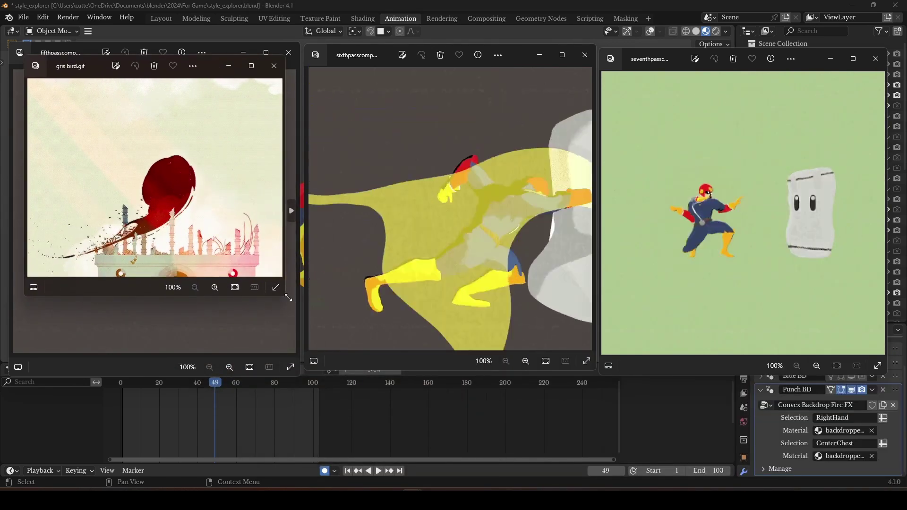
drag(306, 317, 307, 325)
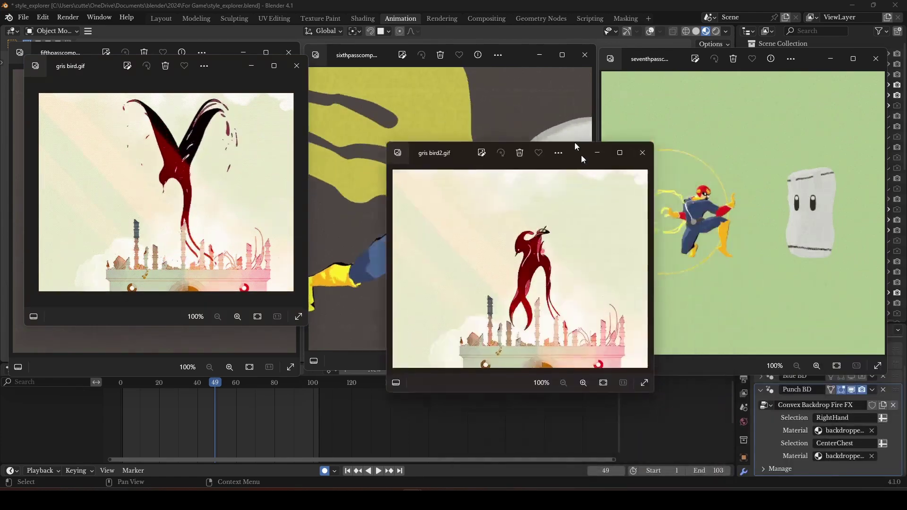
drag(587, 156, 506, 89)
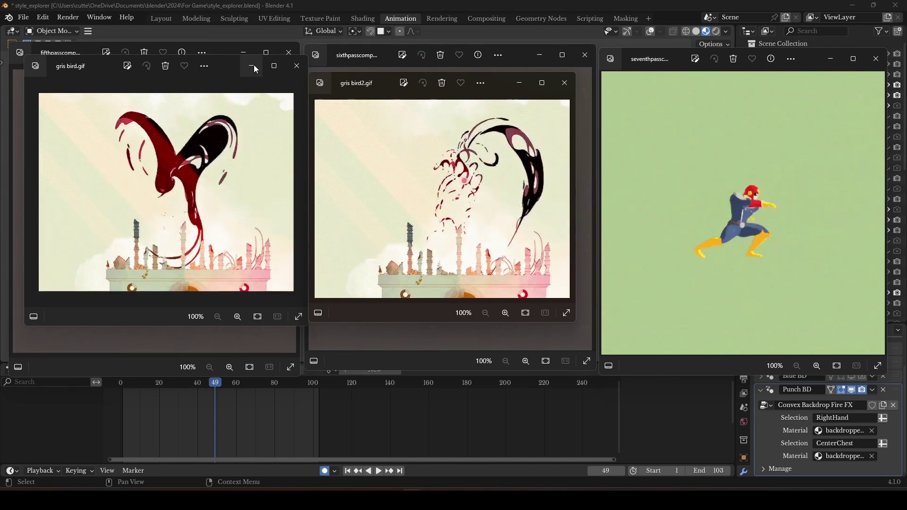
Minimise both gris bird references and the three pass previews to uncover the Blender scene
click(250, 66)
click(521, 88)
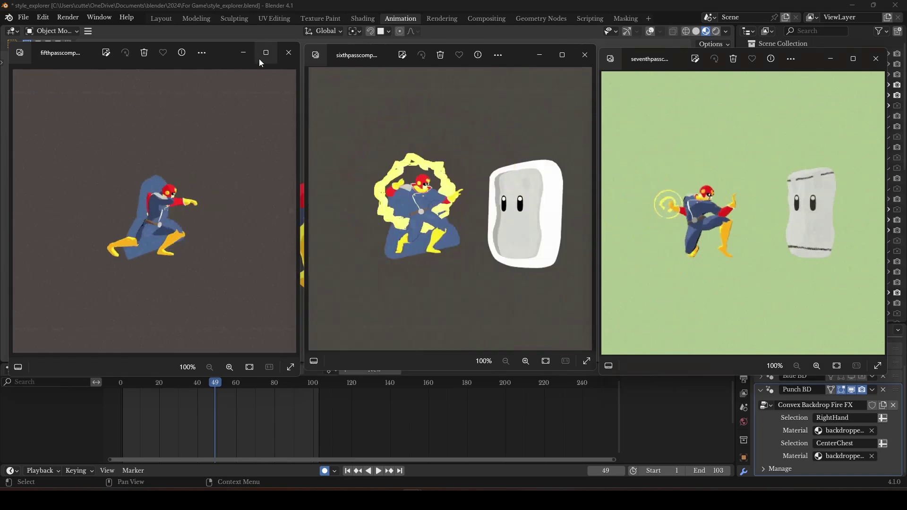
click(244, 53)
click(539, 56)
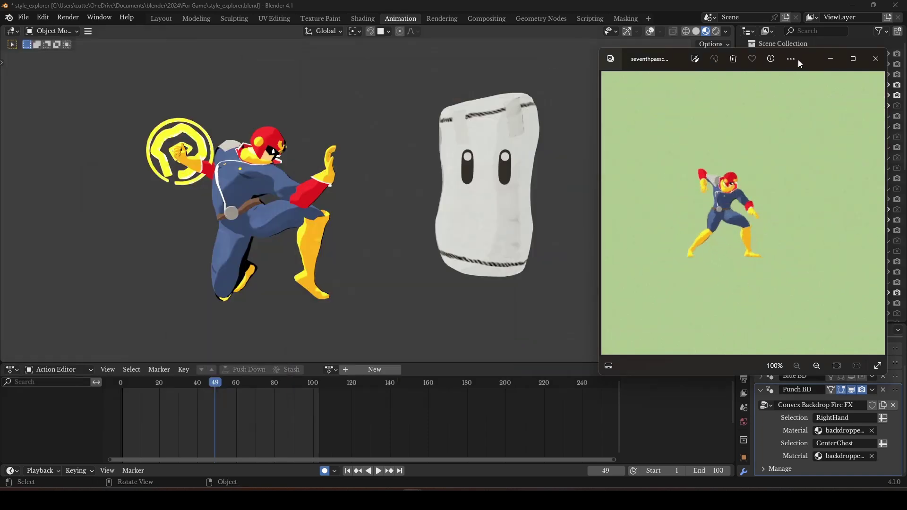
drag(798, 59, 696, 57)
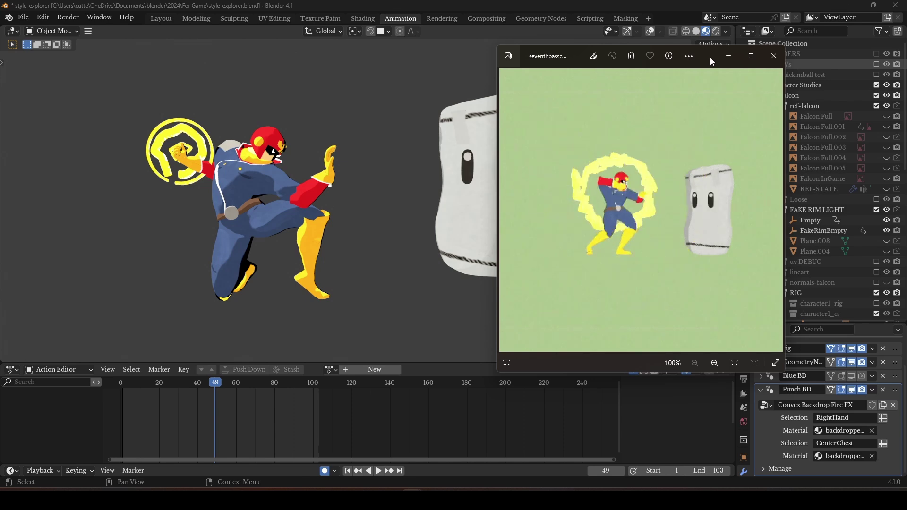
drag(709, 57, 727, 79)
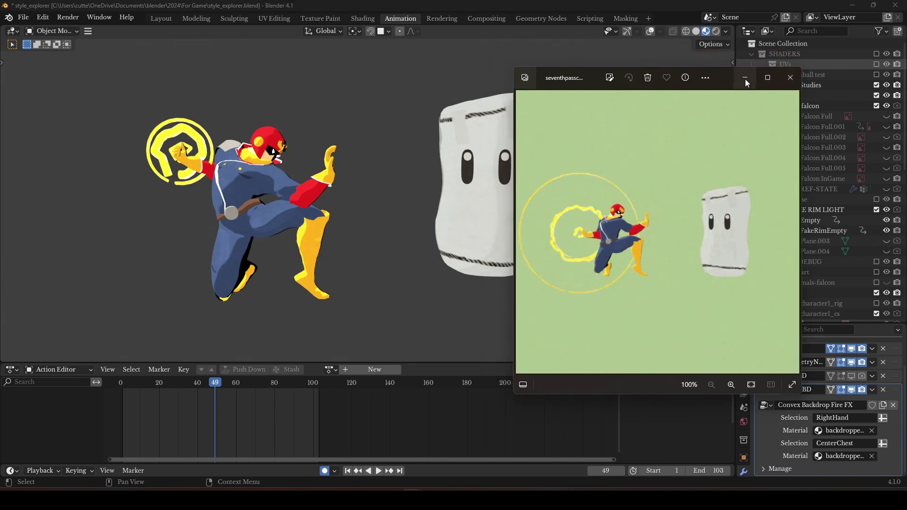
click(744, 78)
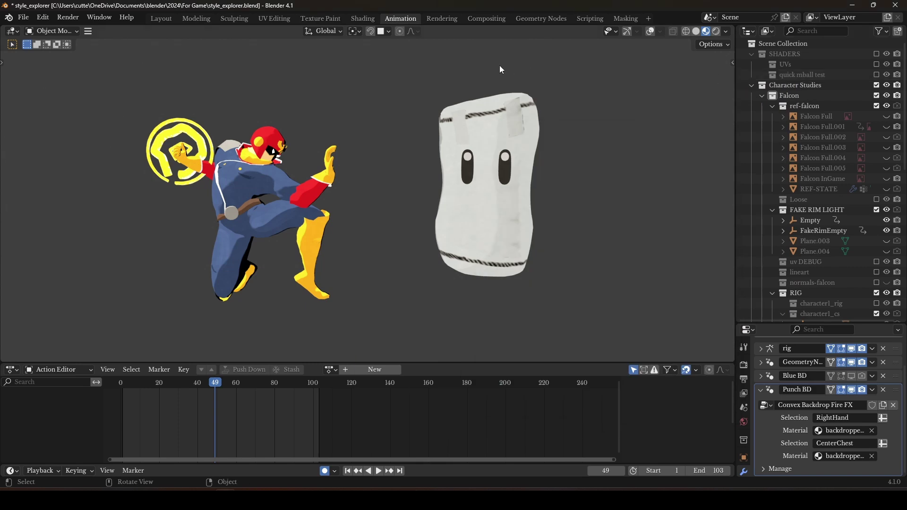
Save style_explorer.blend and enlarge the 3D viewport by shrinking the Action Editor area
middle_drag(424, 168, 403, 181)
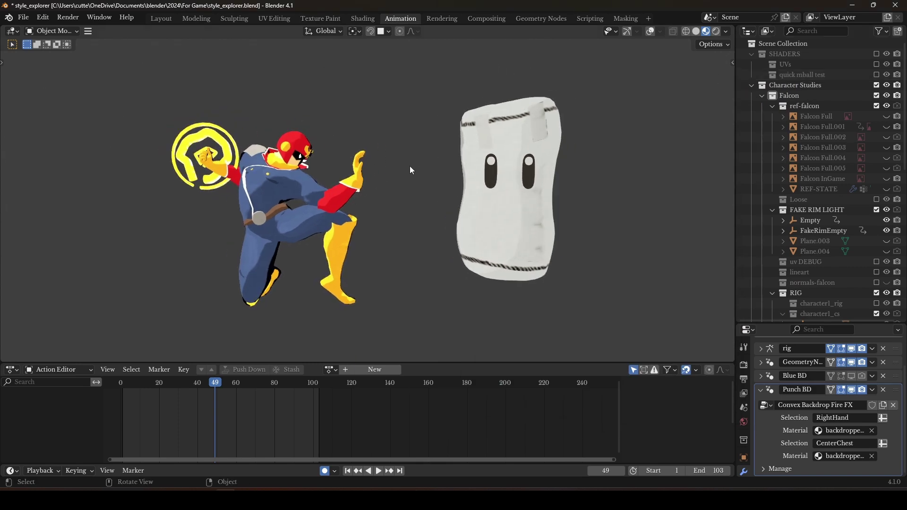
key(ctrl+s)
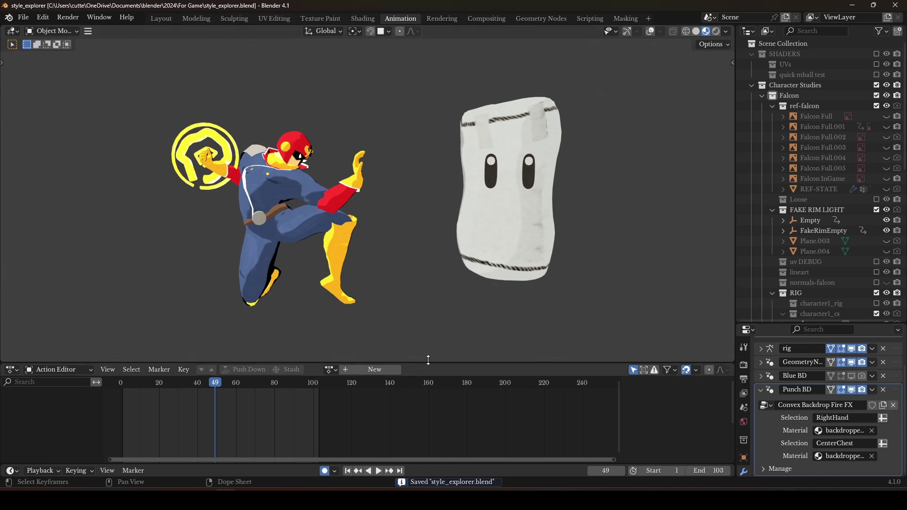
drag(429, 363, 430, 396)
middle_drag(431, 275, 410, 280)
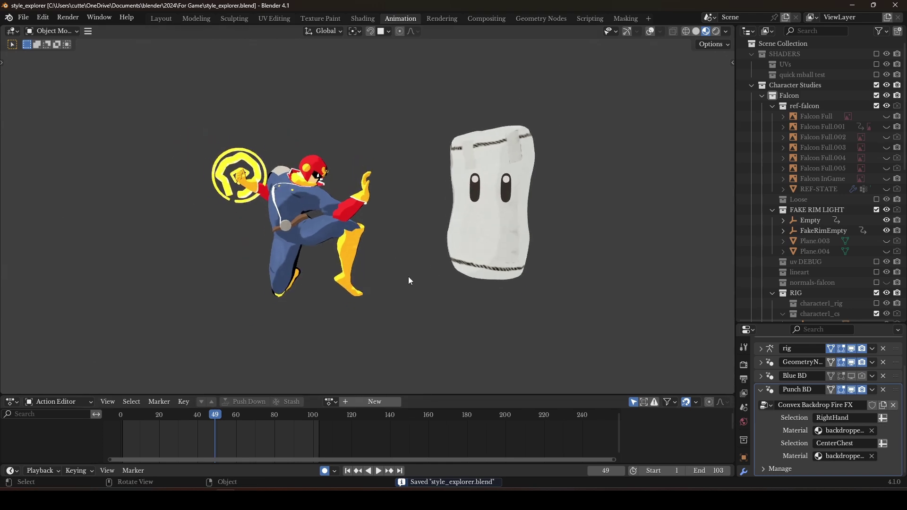
Scrub and play the animation between frames 10 and 27 to examine the yellow energy-ring effects, ending on frame 21
drag(220, 416, 140, 423)
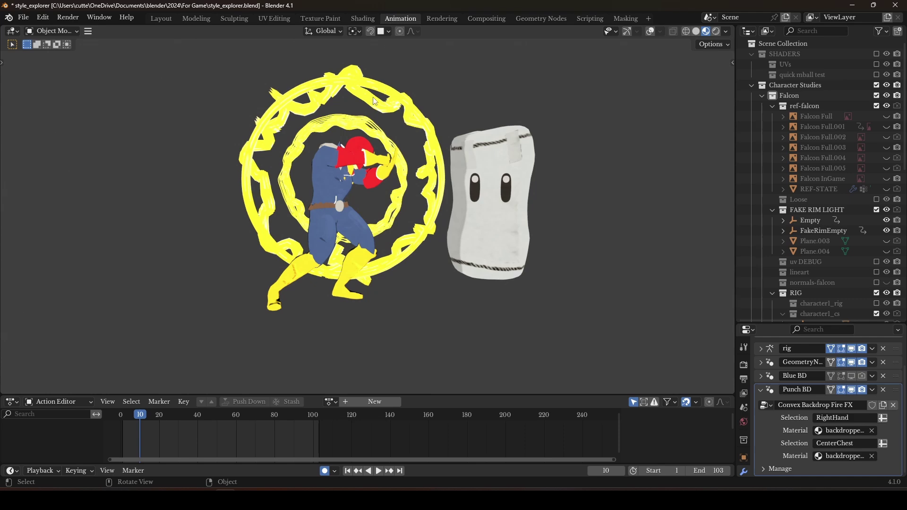
drag(139, 419, 145, 418)
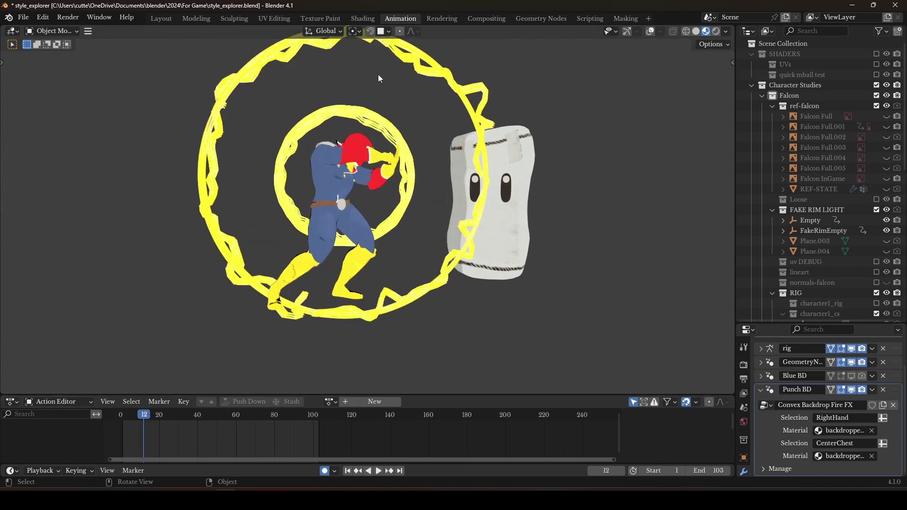
scroll(377, 74, down, 2)
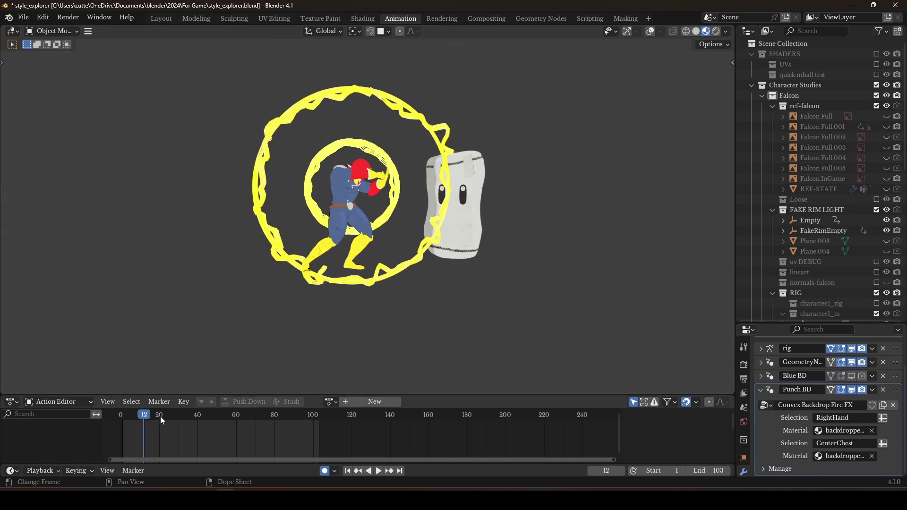
drag(148, 419, 159, 418)
middle_drag(315, 238, 287, 319)
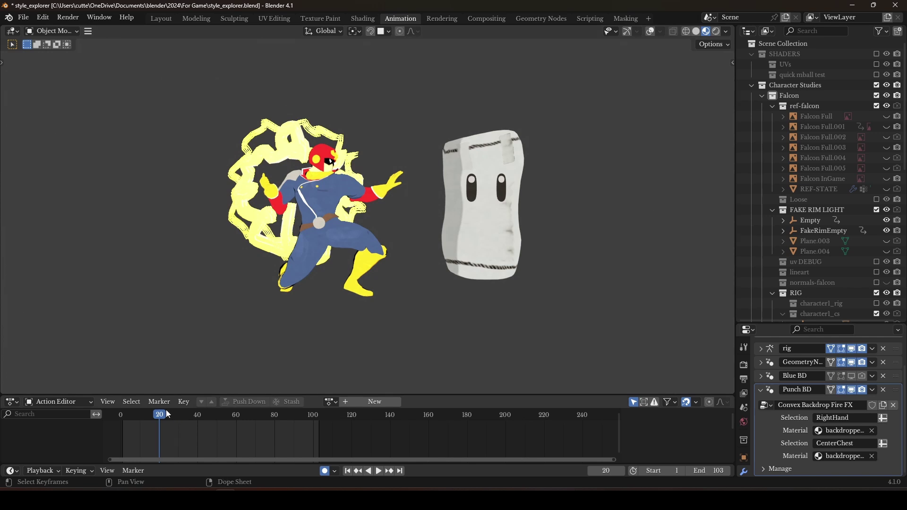
drag(160, 416, 167, 417)
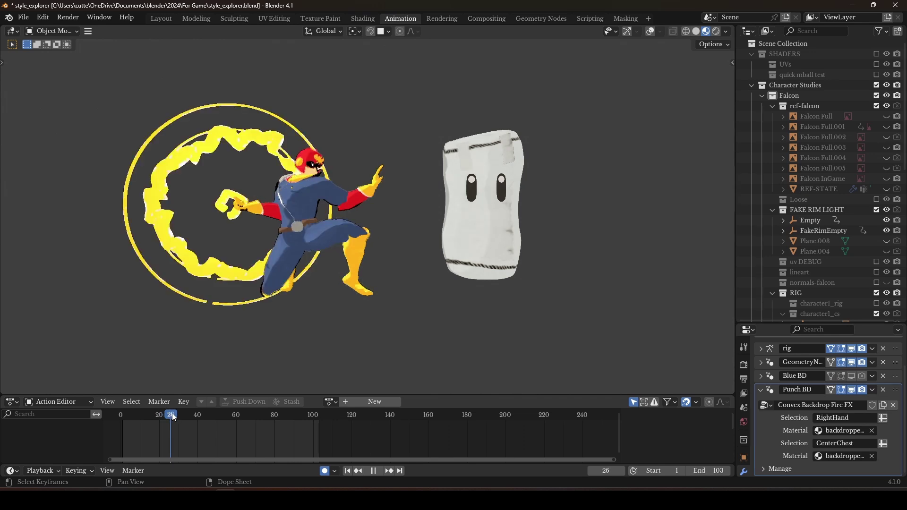
key(space)
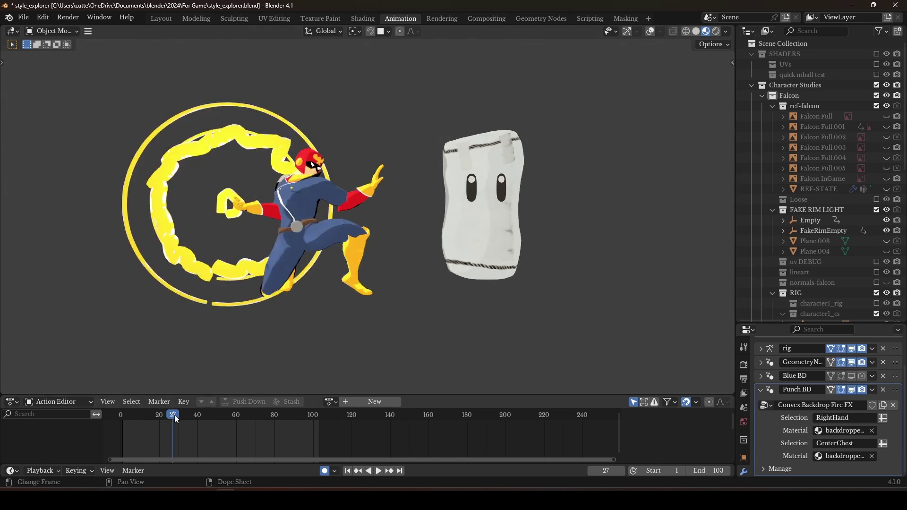
drag(174, 415, 162, 415)
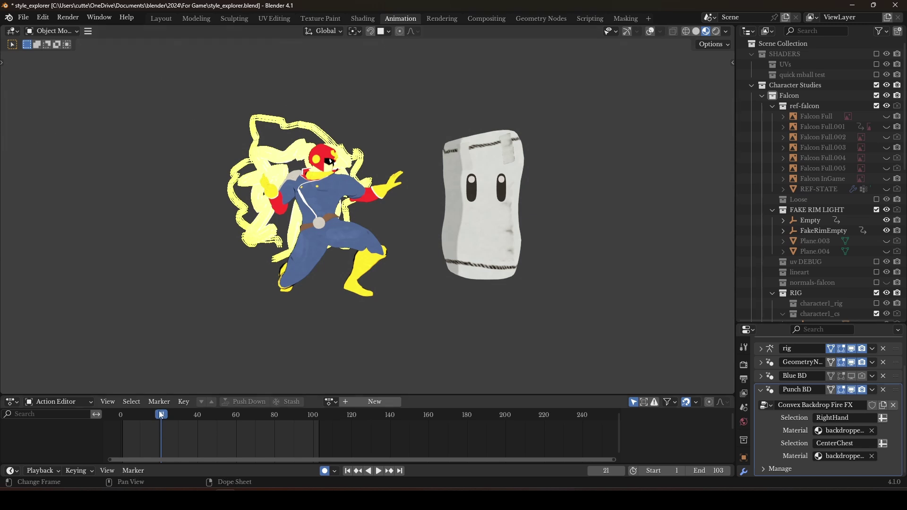
Scrub and play the punch from frame 21 to frame 54 to examine the energy rings around the fist
drag(162, 414, 173, 415)
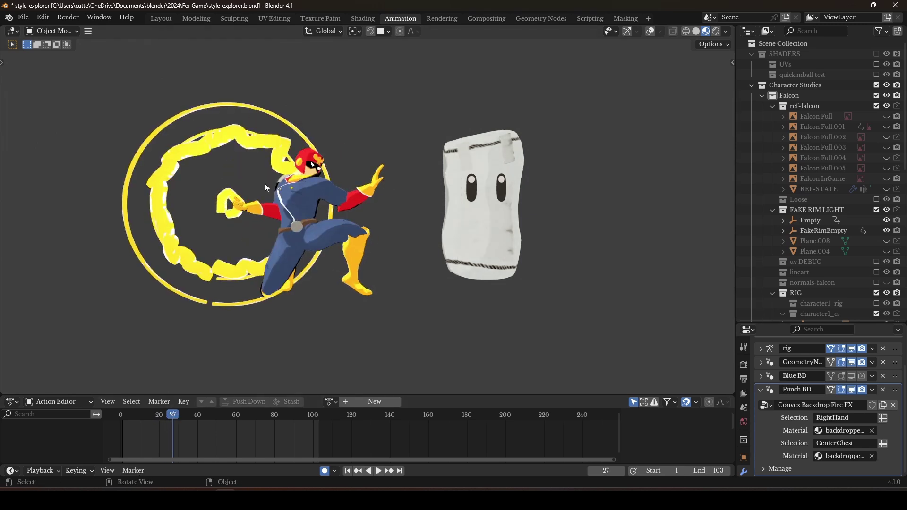
key(space)
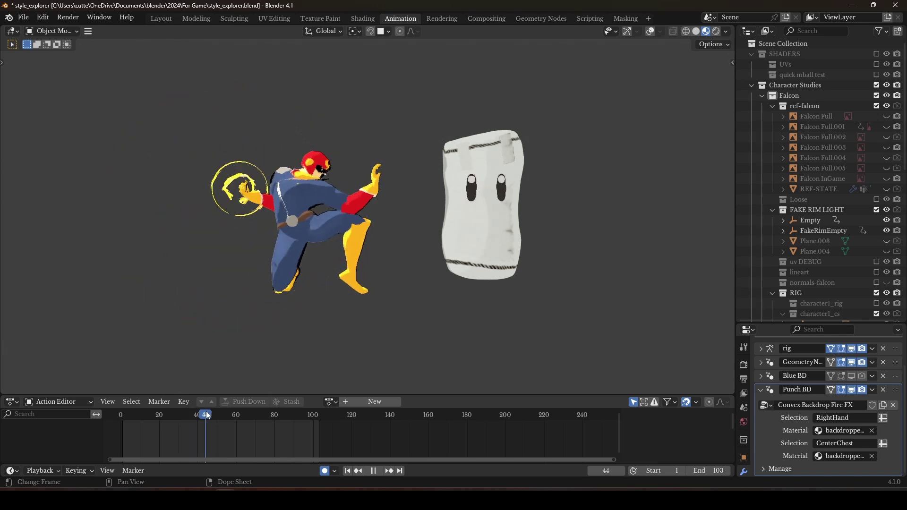
key(space)
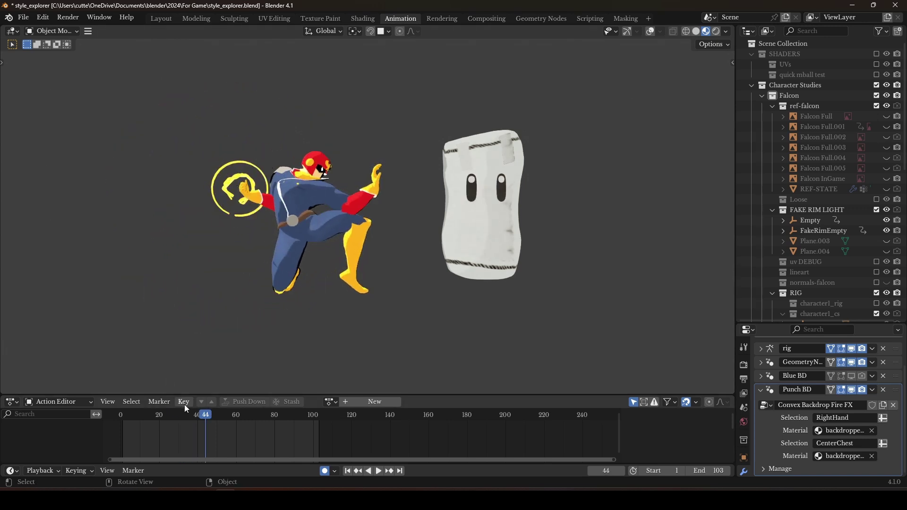
key(space)
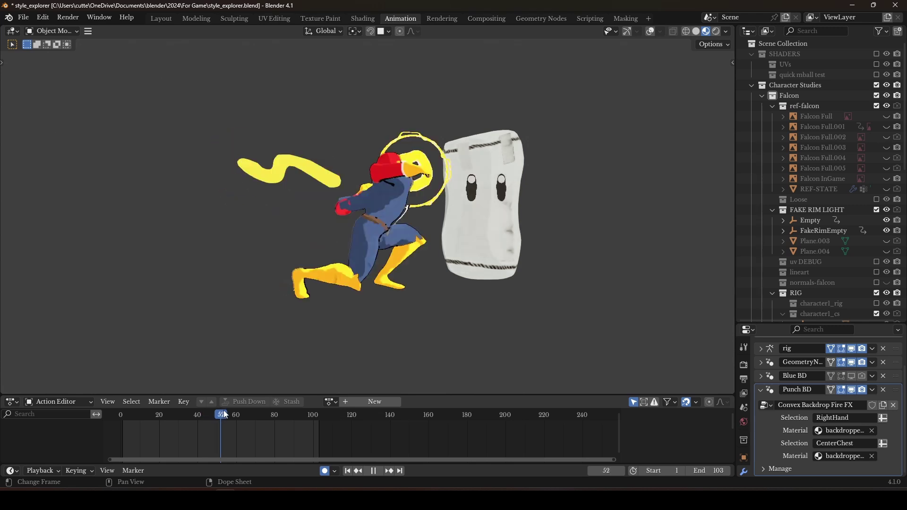
key(space)
Orbit around the scene and step through frames 51 to 53 to examine the fist ring and trailing streak from other angles
middle_drag(466, 236, 361, 203)
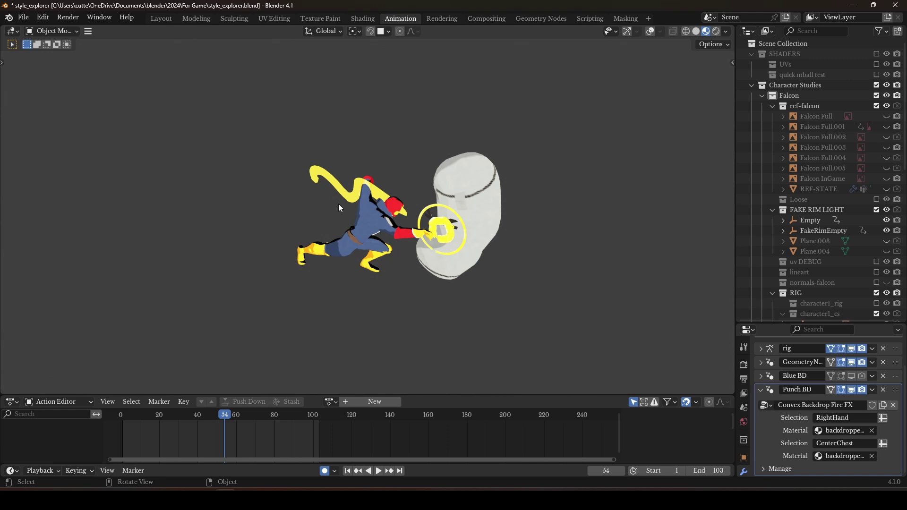
click(218, 416)
key(space)
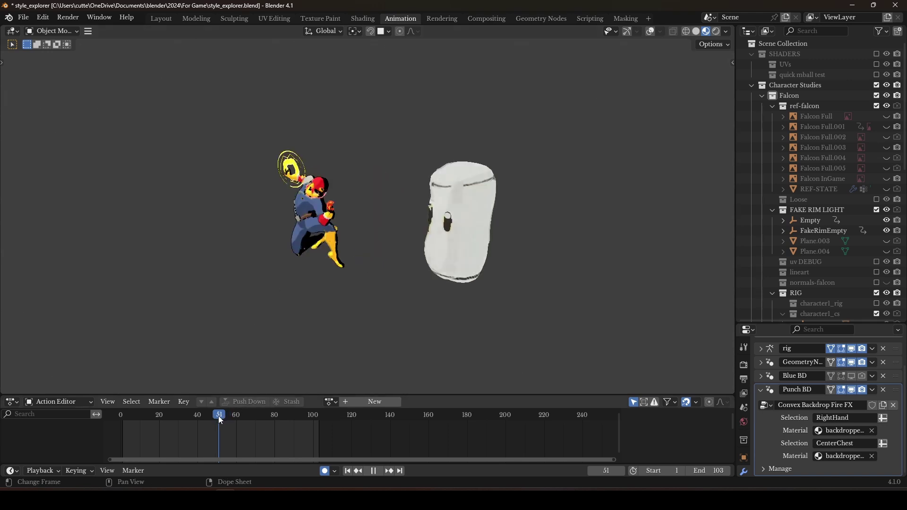
key(space)
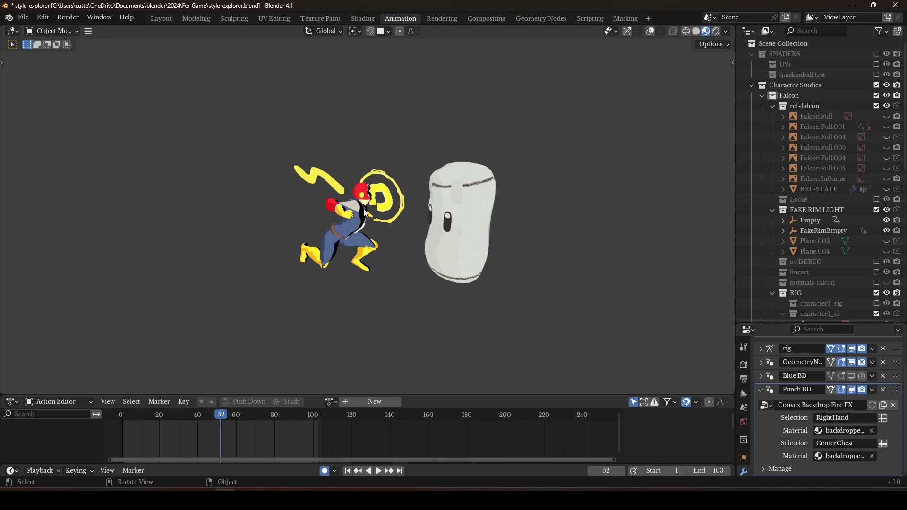
middle_drag(511, 163, 552, 144)
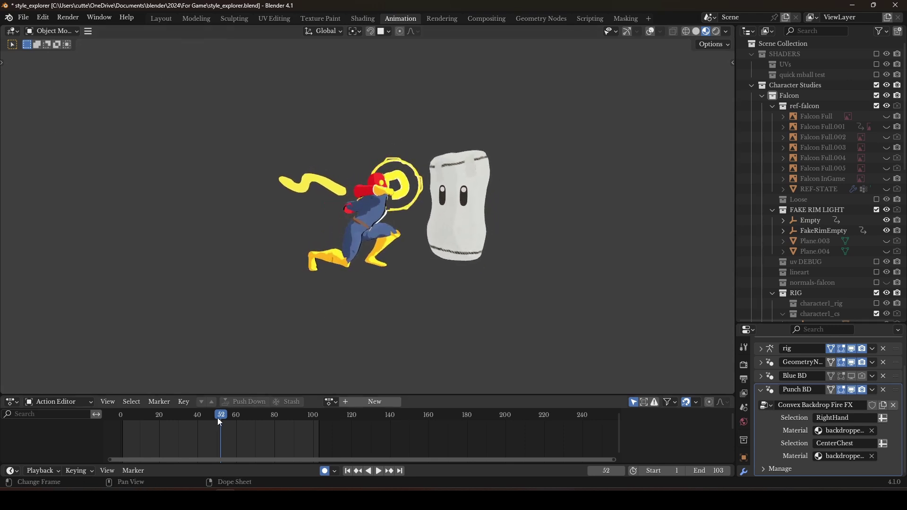
key(space)
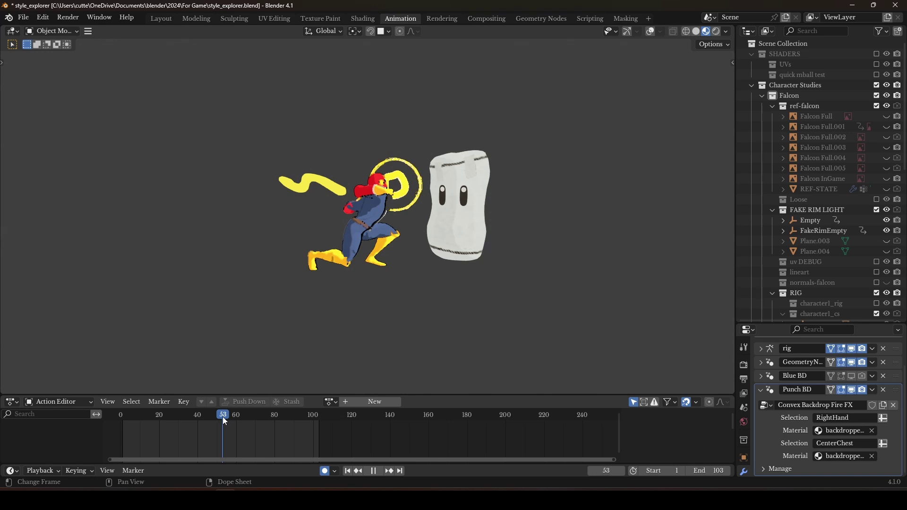
Advance the animation to frame 60 and examine the yellow fire backdrop from a slightly rotated angle
mouse_move(223, 417)
mouse_down()
mouse_move(233, 414)
mouse_move(218, 419)
mouse_move(231, 424)
mouse_up()
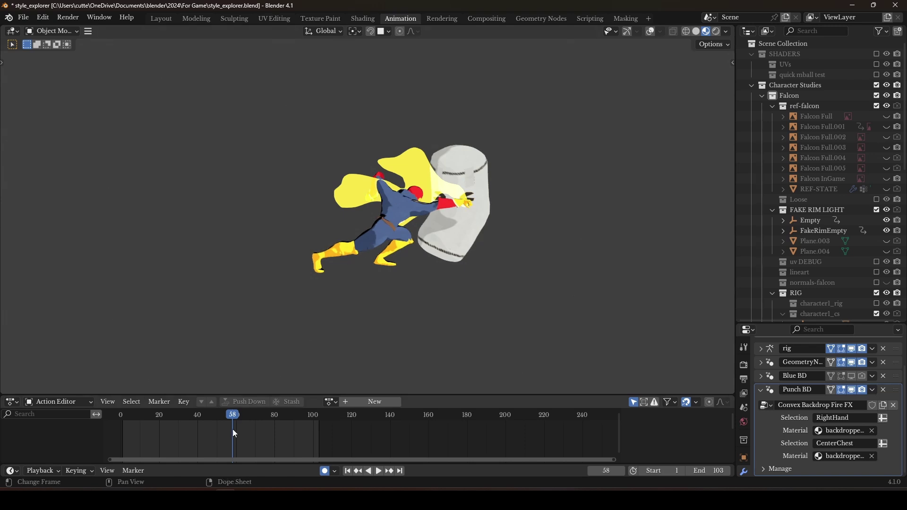
key(space)
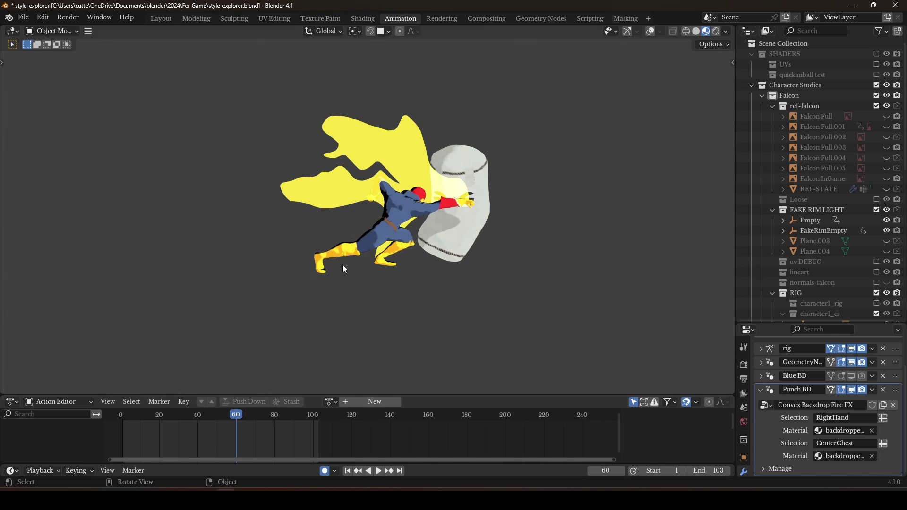
middle_drag(342, 266, 382, 264)
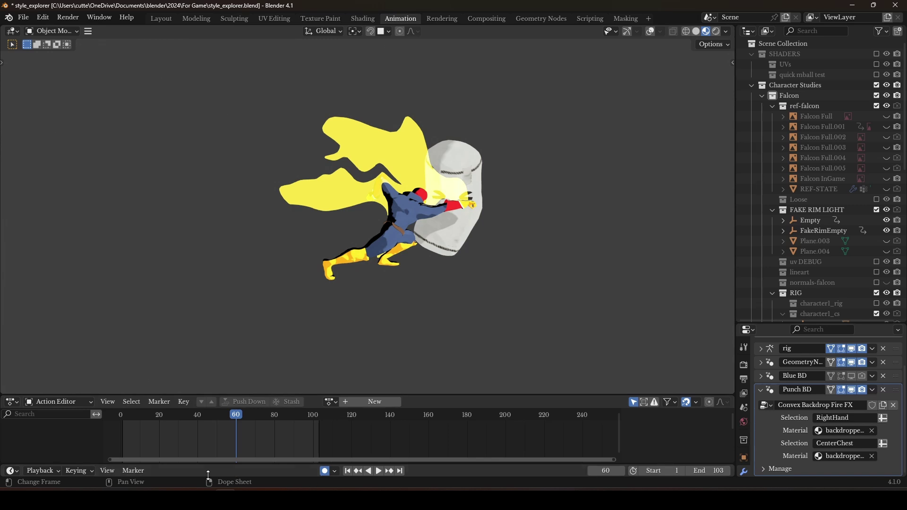
Bring up the seventh-, sixth- and fifth-pass previews side by side to compare their punch effects
click(406, 446)
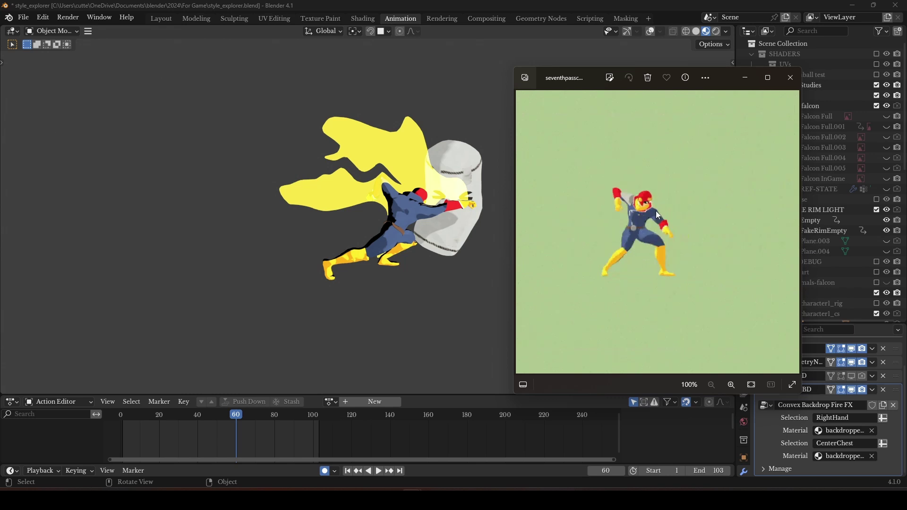
mouse_move(410, 502)
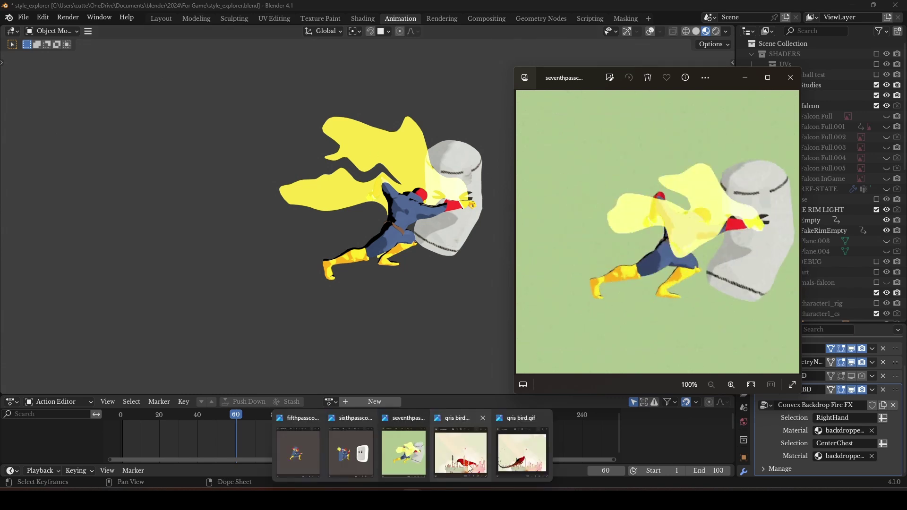
click(334, 454)
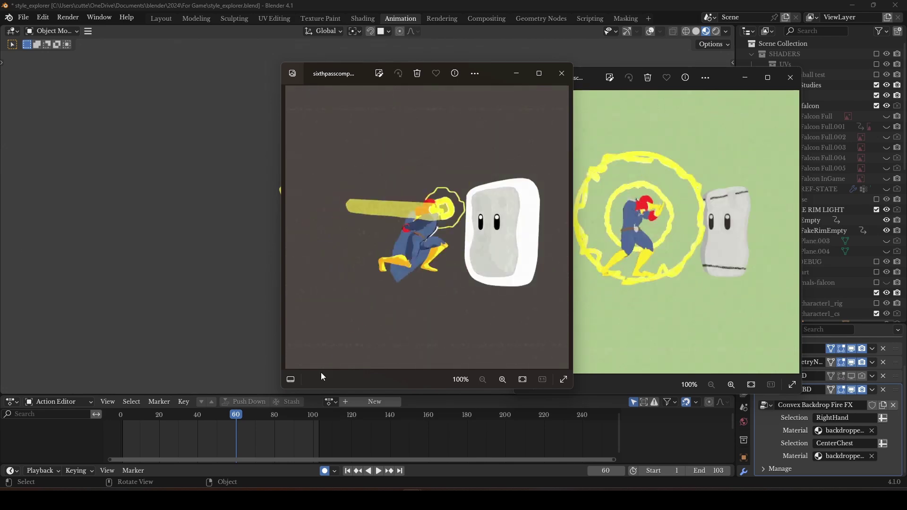
mouse_move(330, 500)
click(317, 453)
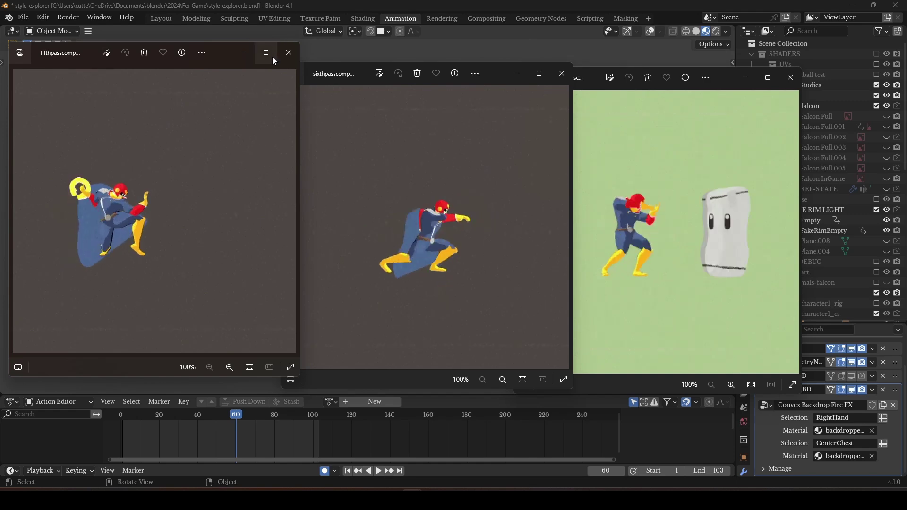
Minimise the fifth-, sixth- and seventh-pass previews to return to the Blender scene
click(245, 53)
click(516, 73)
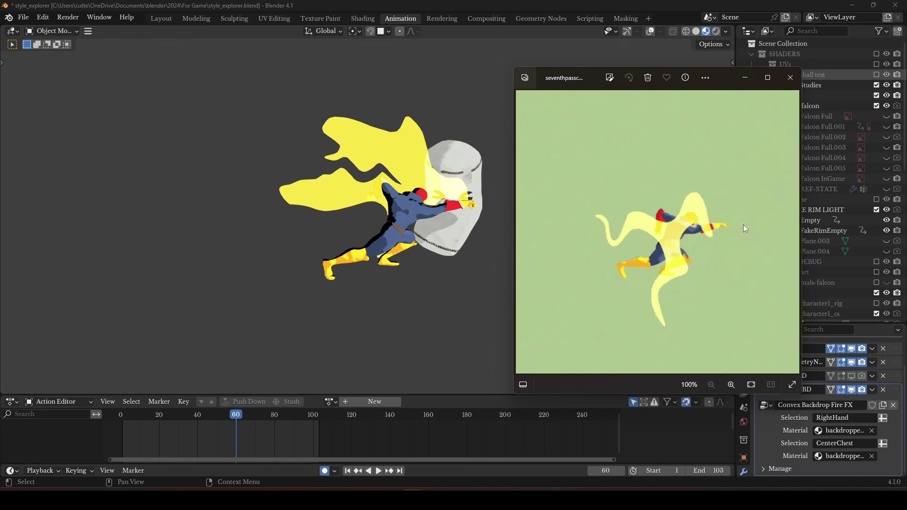
click(746, 78)
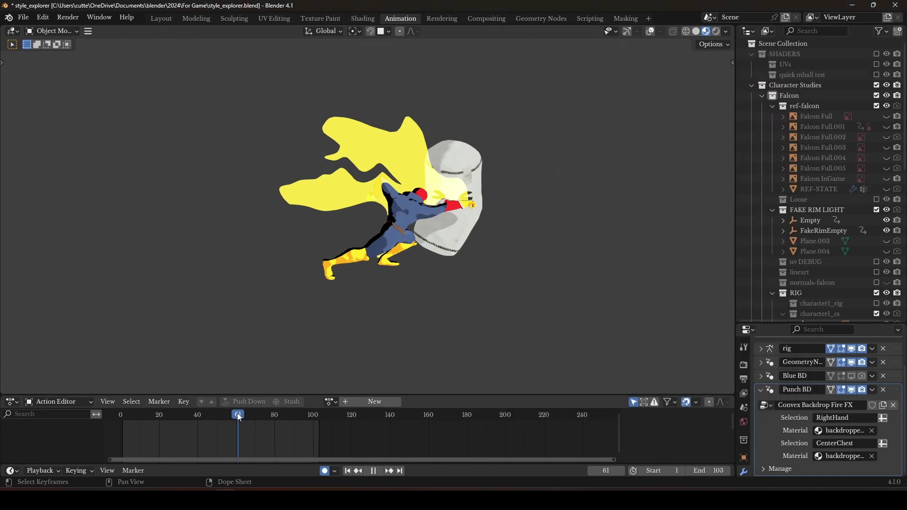
Scrub the punch impact from frame 61 to frame 70, orbiting the scene to examine the flame trail and sandbag launch
drag(238, 414, 250, 416)
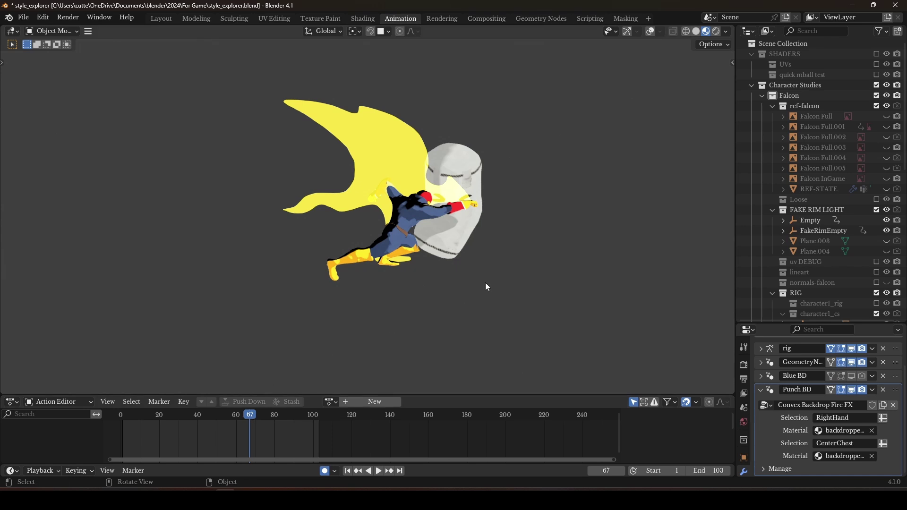
middle_drag(485, 282, 337, 302)
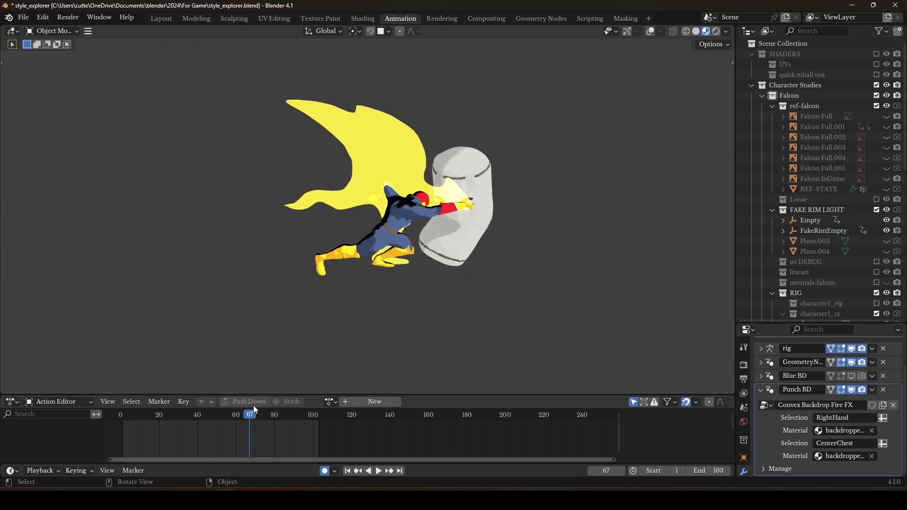
mouse_move(255, 411)
mouse_down()
mouse_move(245, 418)
mouse_move(256, 415)
mouse_up()
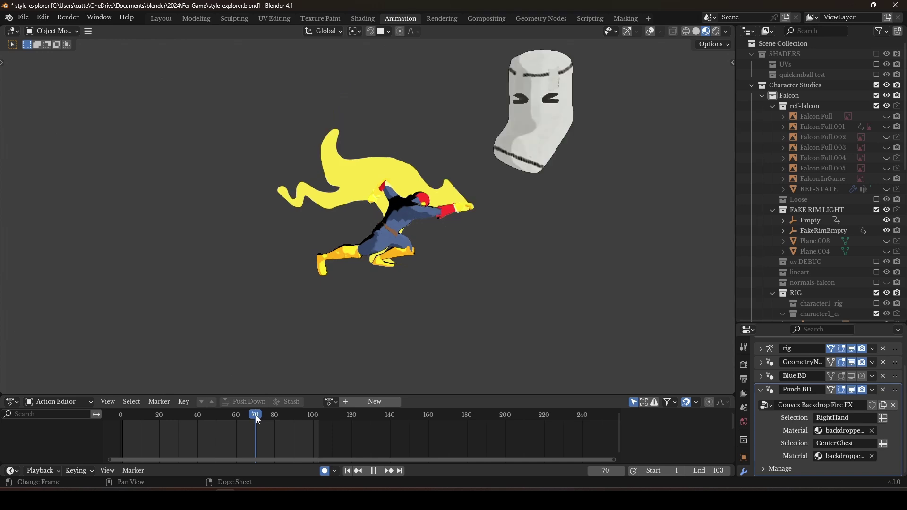
key(space)
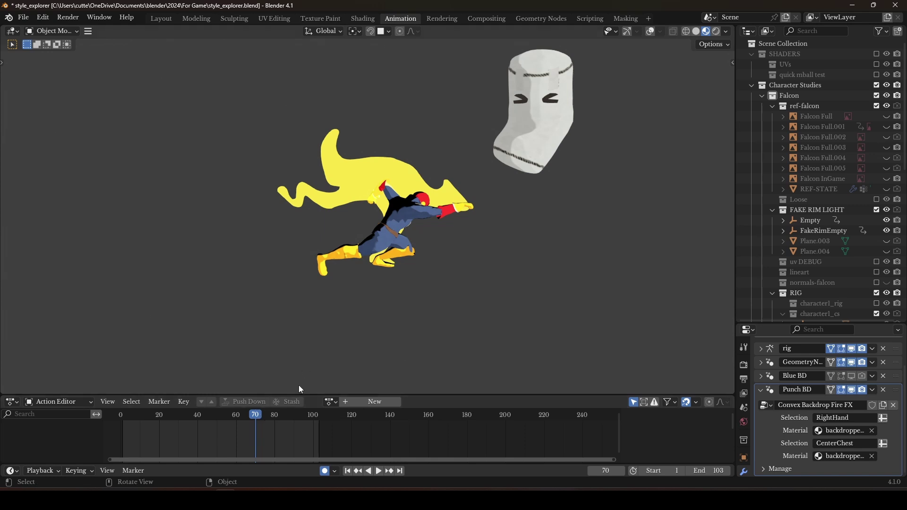
Step back to frame 67 and make the hidden sandbag body.001 object visible in the viewport
key(Left)
key(Left)
key(Left)
scroll(857, 250, down, 15)
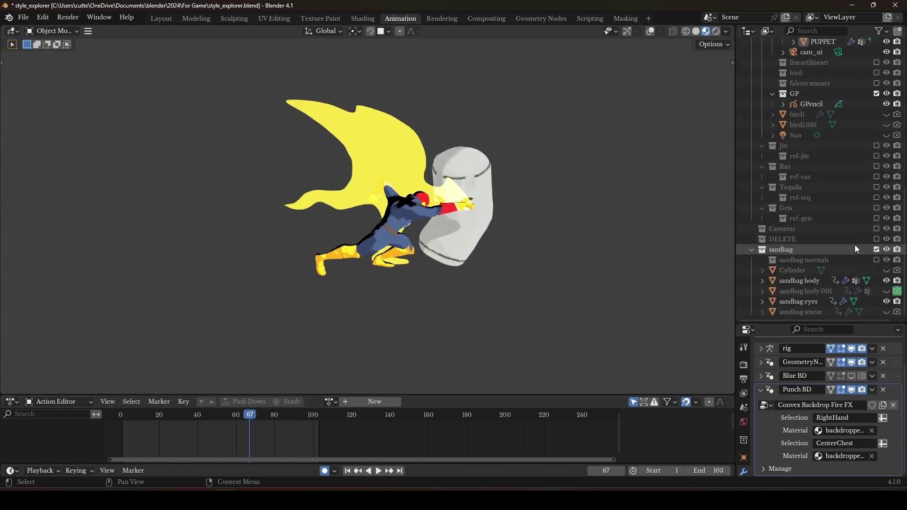
click(886, 291)
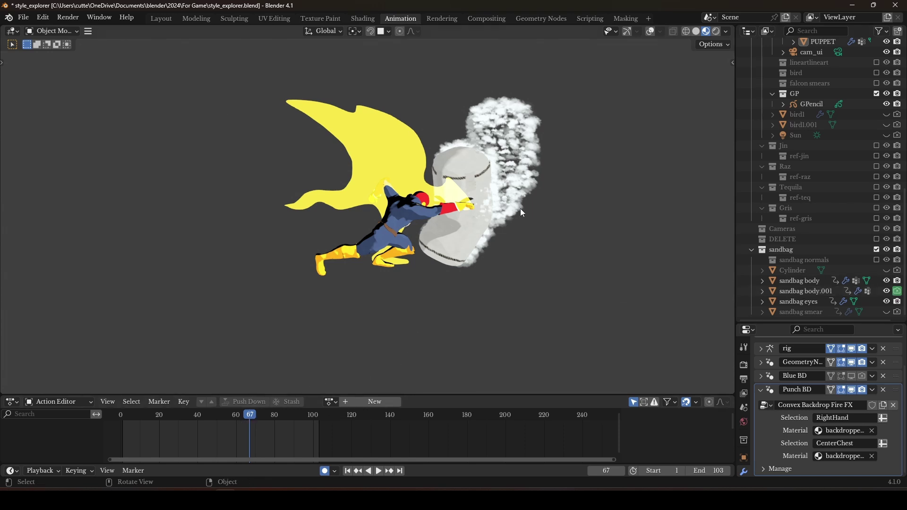
Advance the animation to frame 70 and select the sandbag body.001 smoke cloud to show its Cloud modifier
key(space)
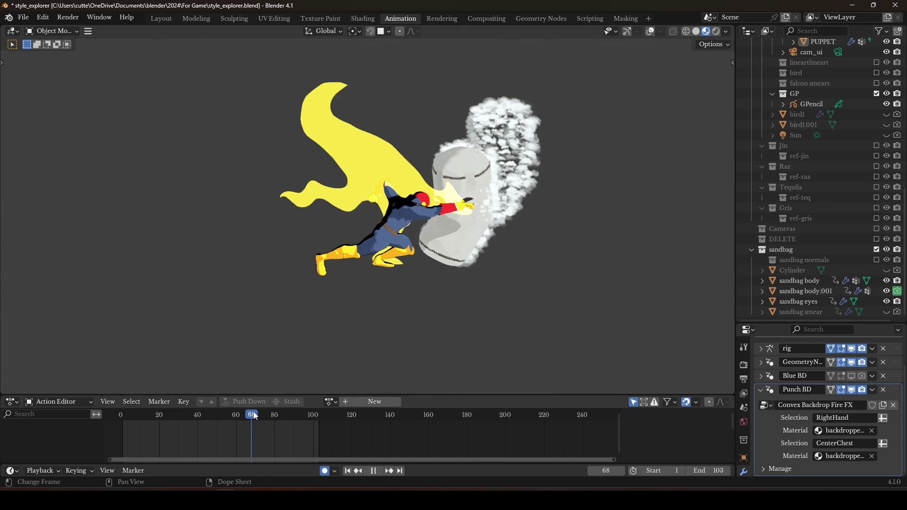
drag(253, 413, 256, 412)
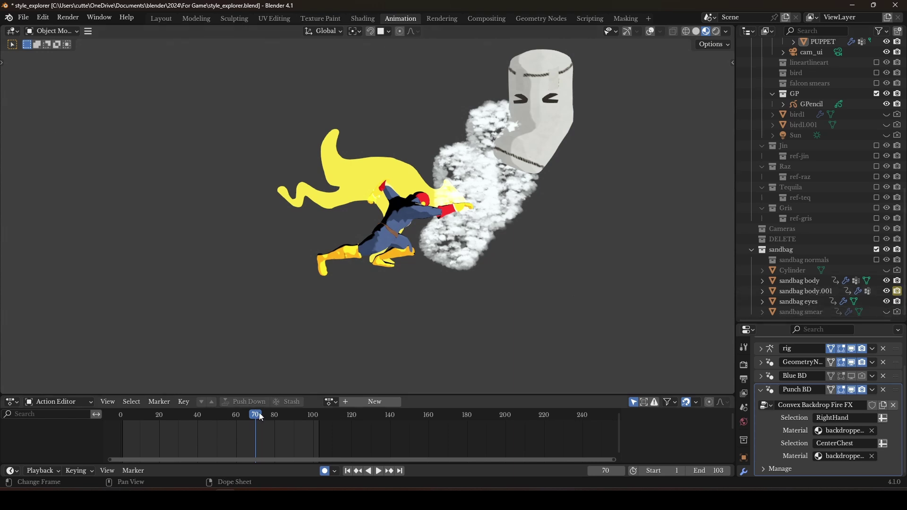
click(479, 238)
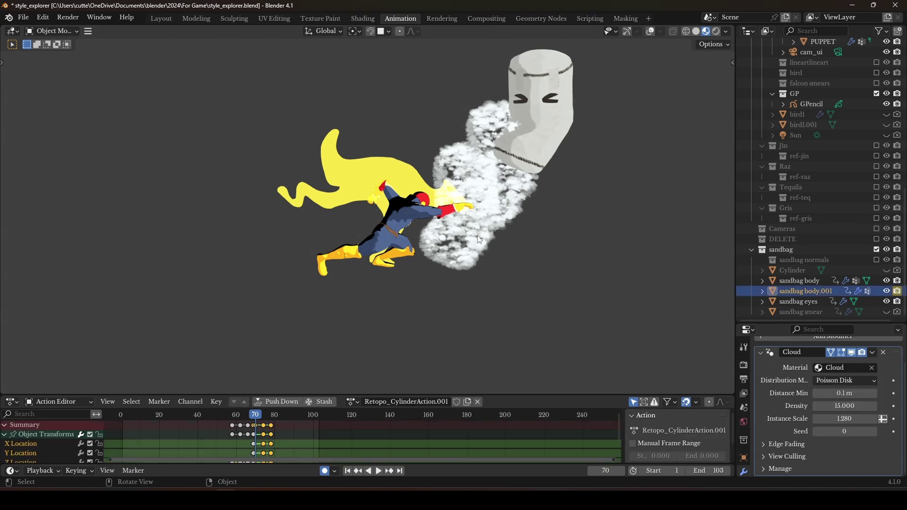
Switch to the browser to review the Painterly Clouds Gumroad page's artwork and import instructions, ending by minimising the browser
mouse_move(906, 449)
mouse_down()
mouse_move(906, 436)
mouse_move(533, 48)
mouse_up()
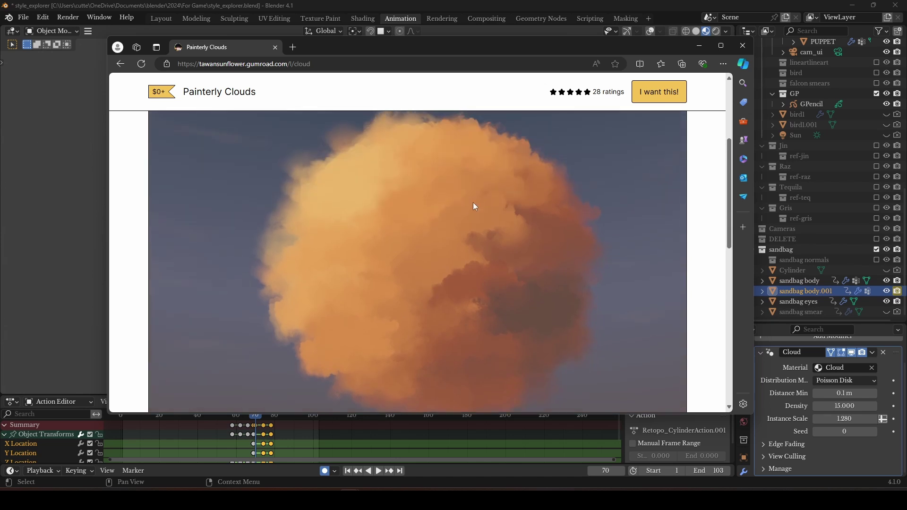
scroll(514, 227, down, 5)
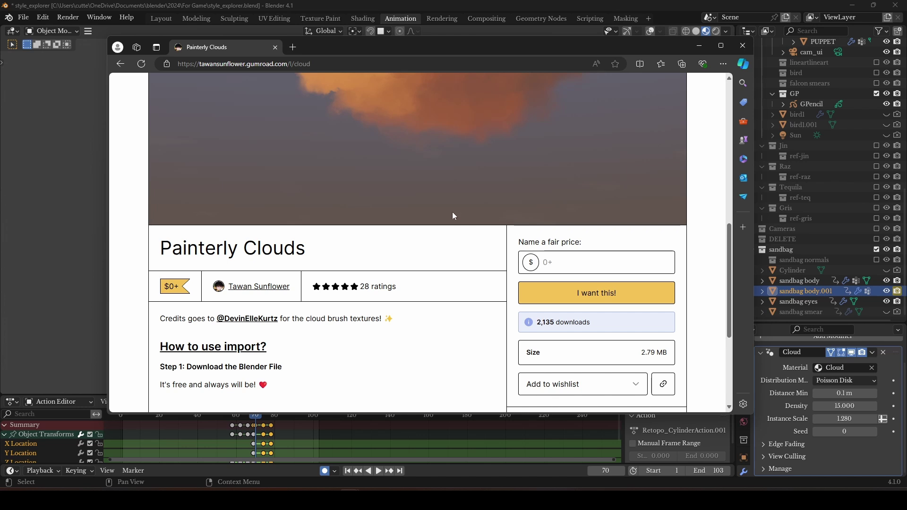
scroll(452, 212, down, 3)
scroll(410, 308, down, 1)
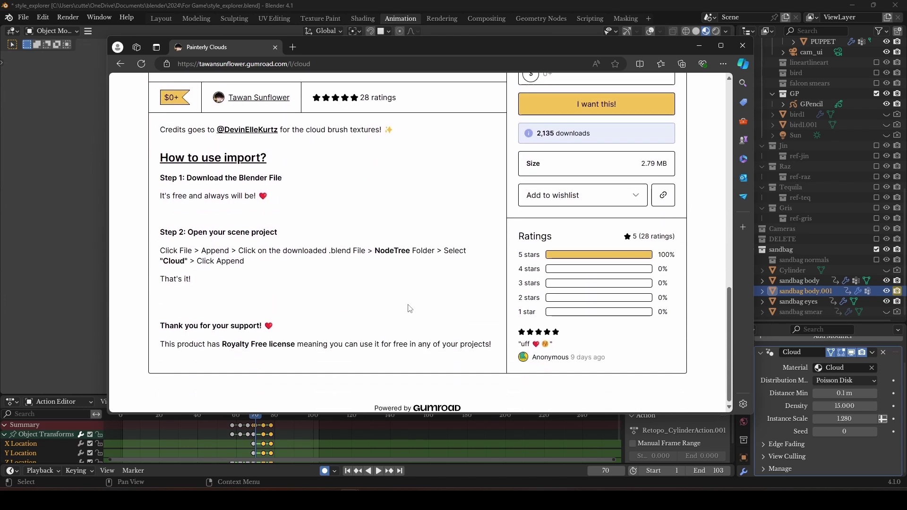
scroll(461, 253, up, 8)
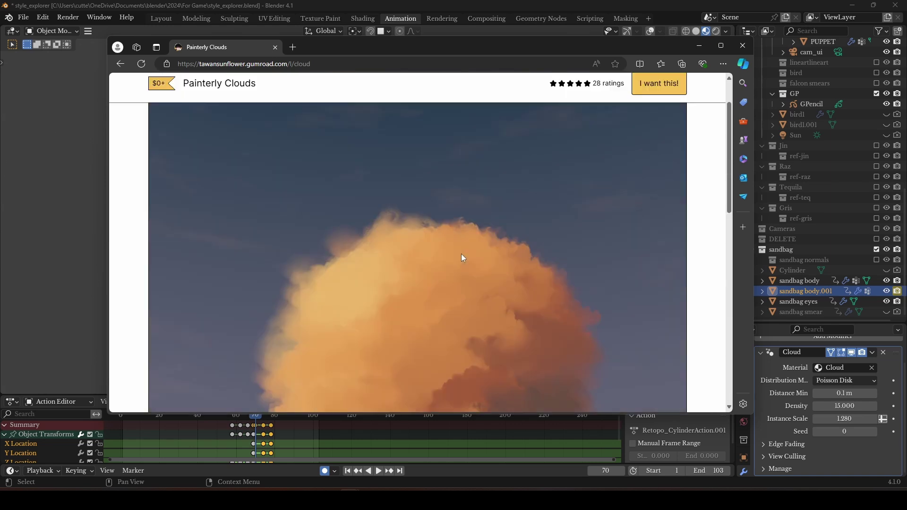
scroll(462, 257, down, 1)
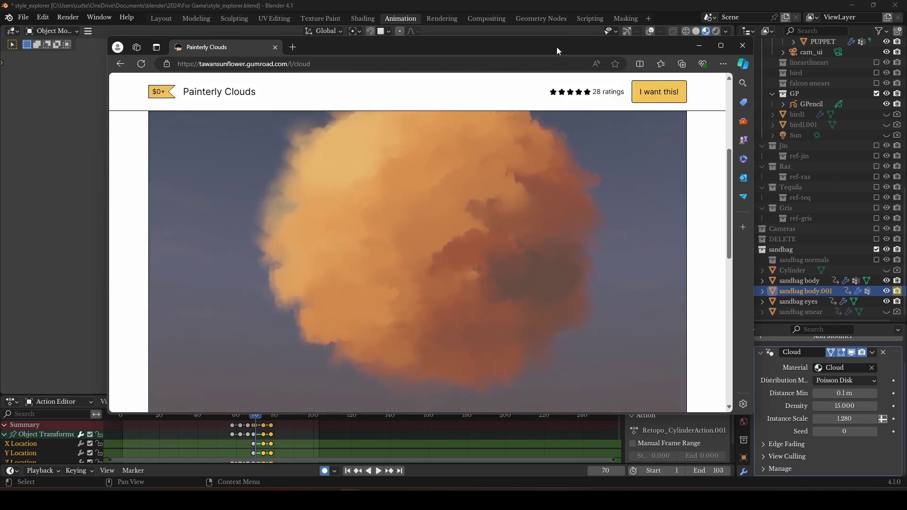
click(698, 45)
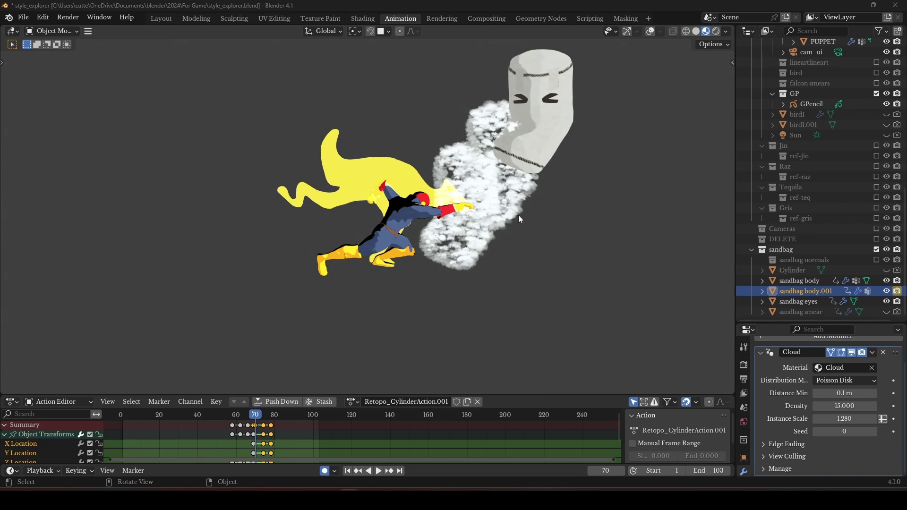
Switch the 3D viewport to the active camera's view
key(q)
mouse_move(619, 322)
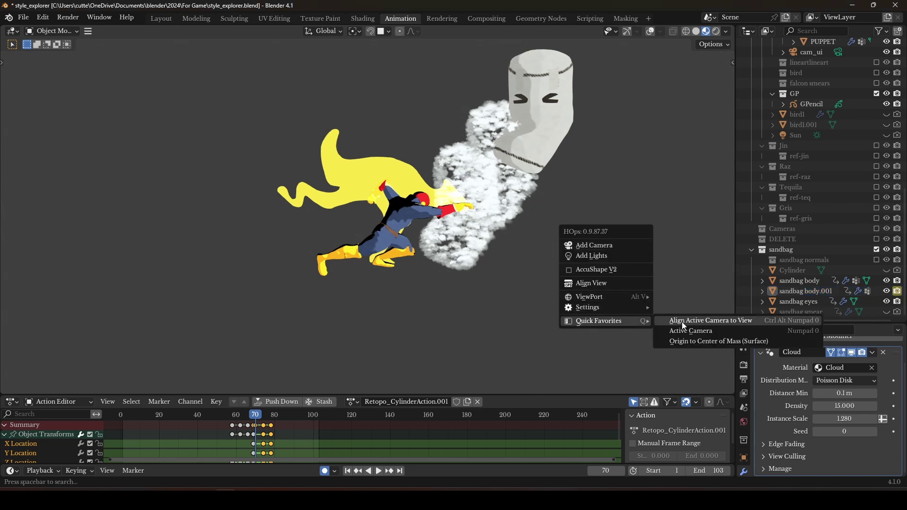
click(687, 330)
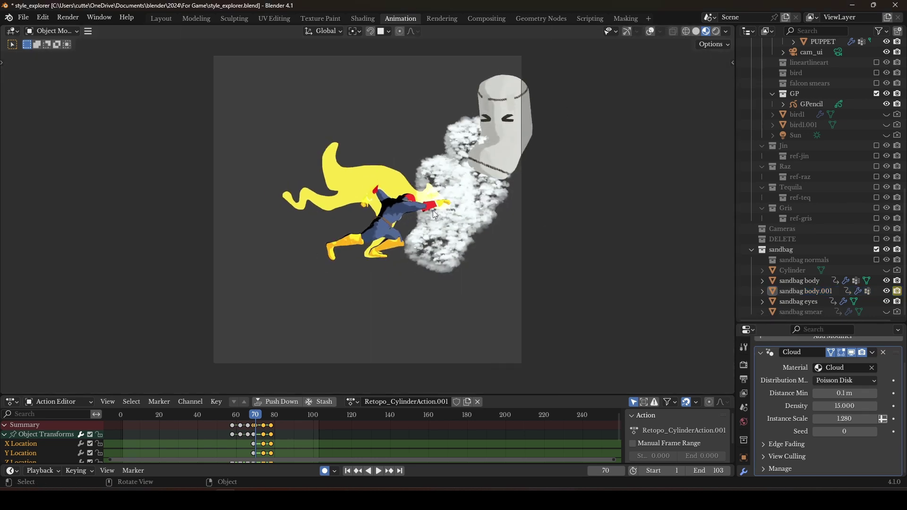
Change the Action Editor area to the Geometry Node Editor and enlarge it to show the sandbag body.001 Cloud node tree
click(18, 402)
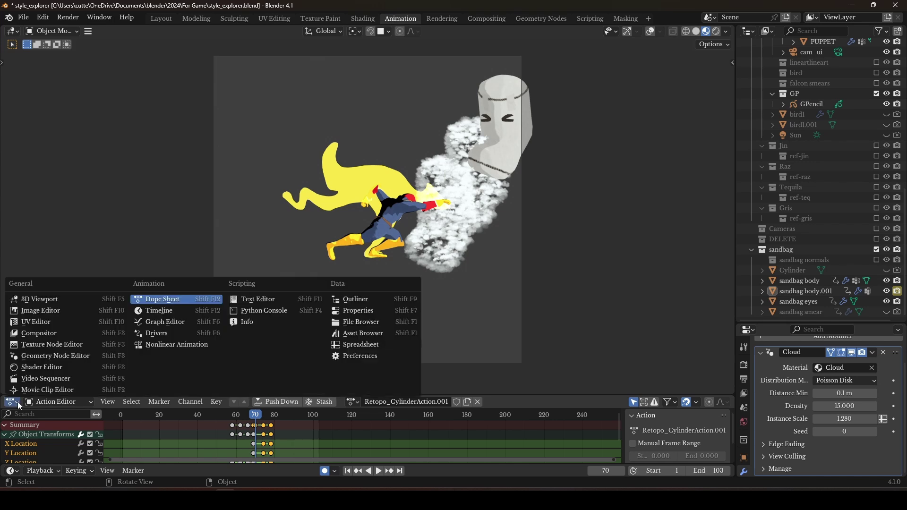
click(10, 403)
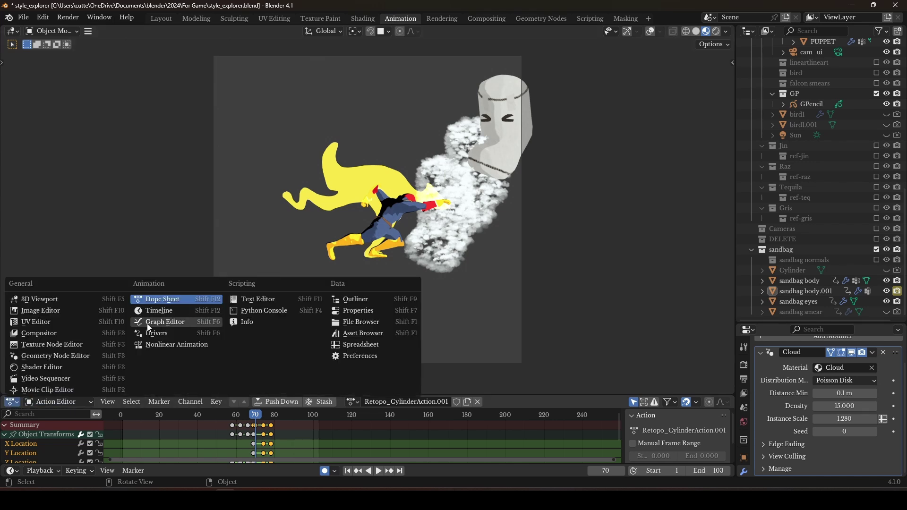
click(50, 357)
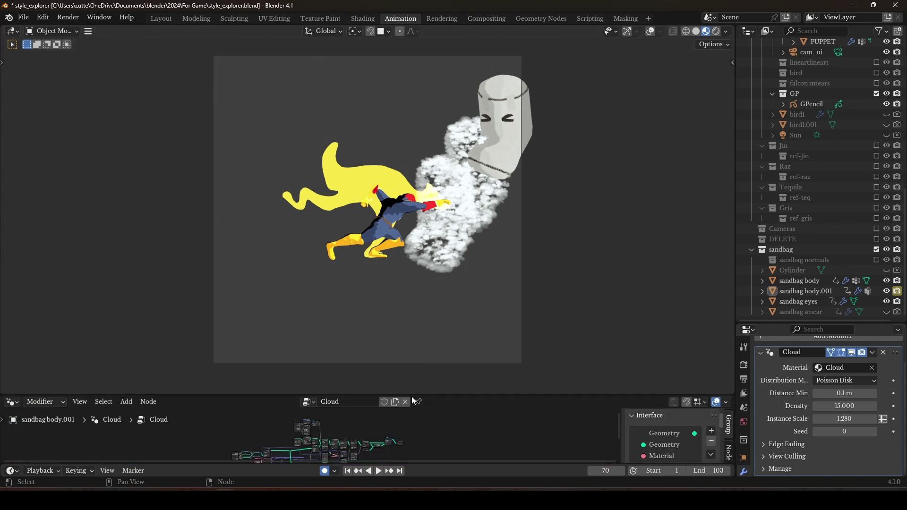
drag(412, 396, 412, 333)
Examine the Set Position node and its Offset input in the Cloud node tree
scroll(299, 438, up, 6)
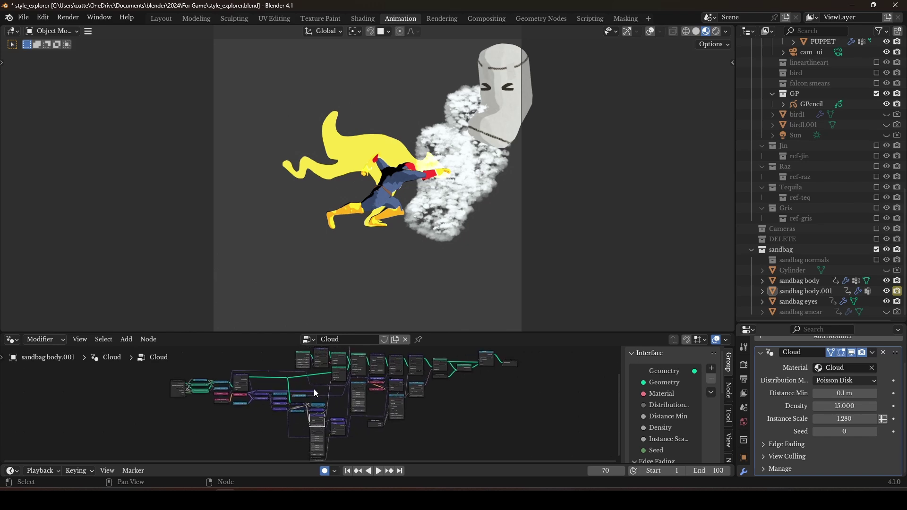
scroll(309, 401, up, 3)
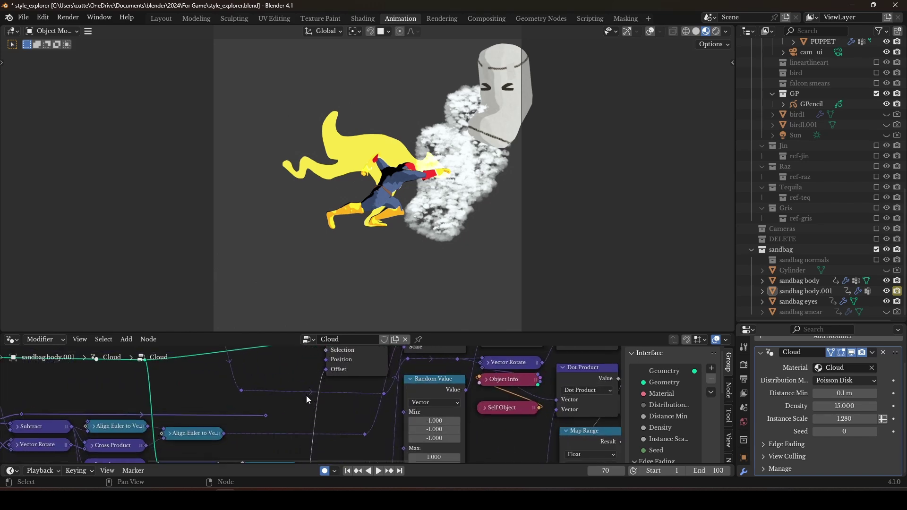
drag(294, 429, 315, 392)
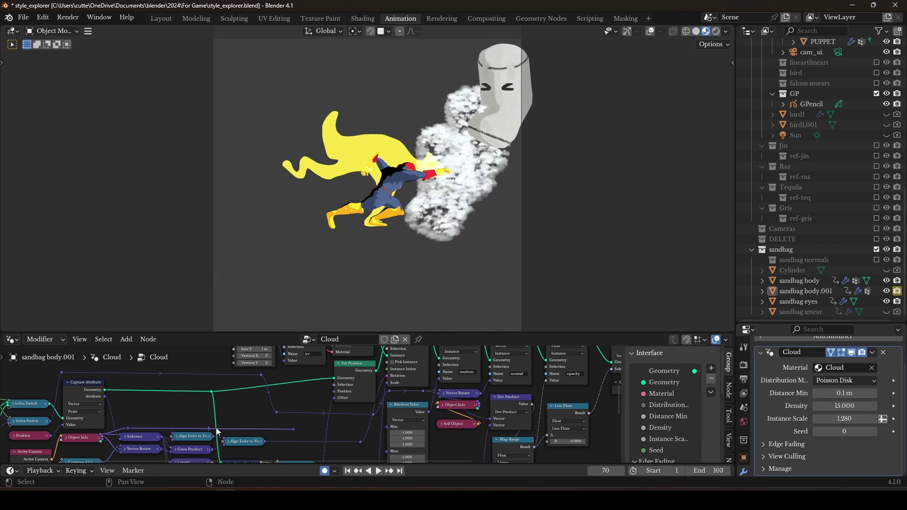
scroll(350, 393, up, 2)
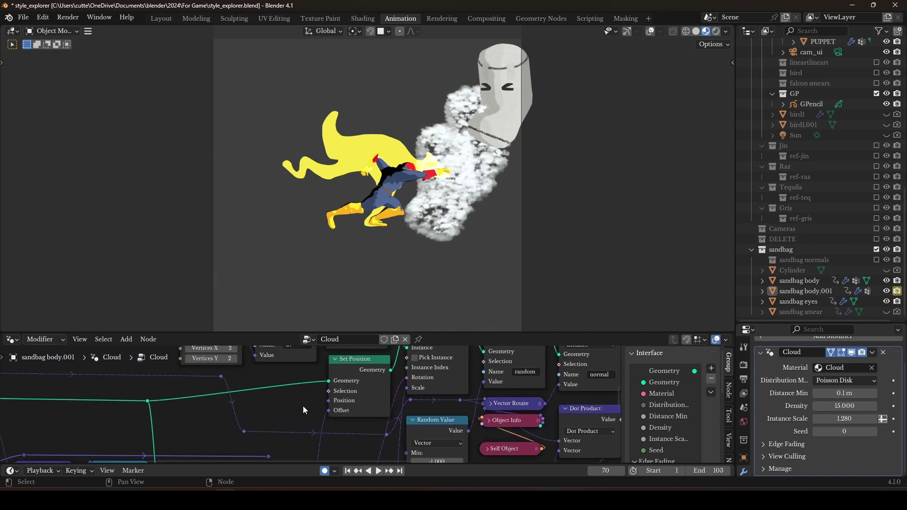
shift+right_drag(306, 401, 356, 399)
drag(356, 362, 353, 363)
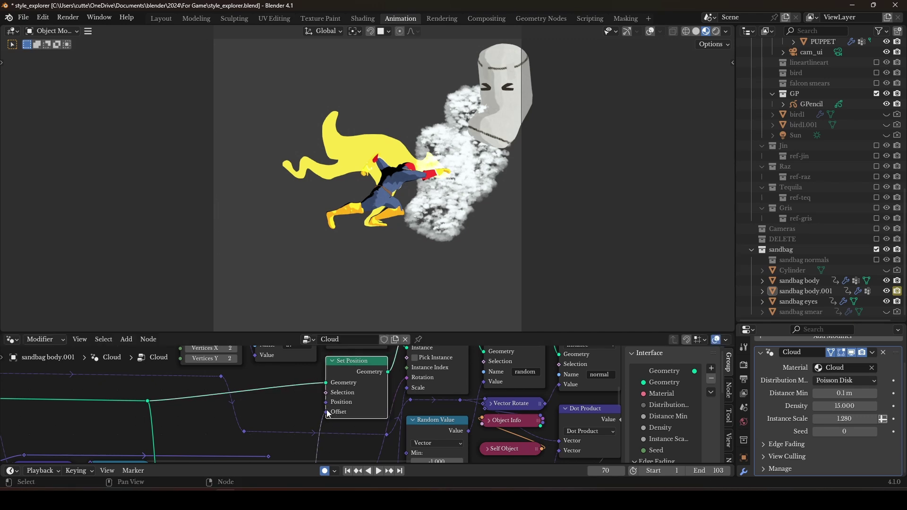
Inspect the smoke cloud around the sandbag in the camera view, refit the whole frame, and deselect the Set Position node
scroll(475, 186, up, 2)
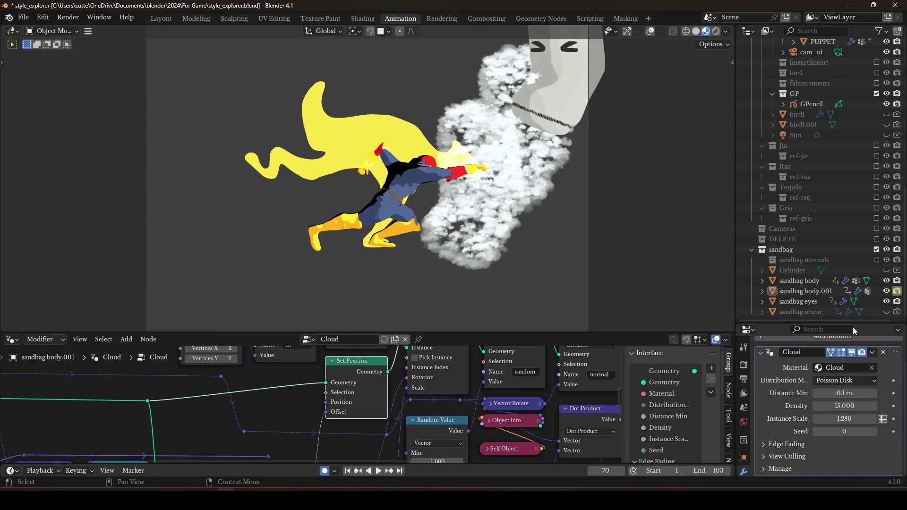
scroll(545, 225, down, 2)
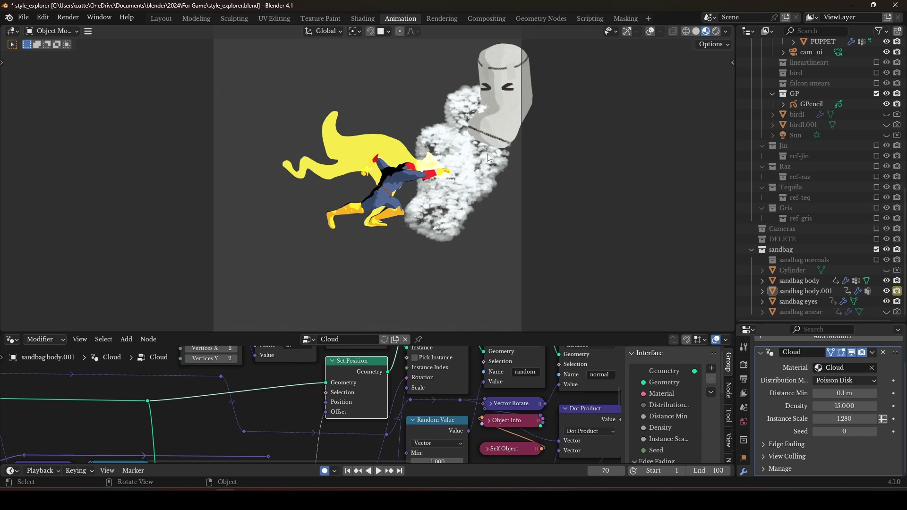
scroll(487, 154, up, 3)
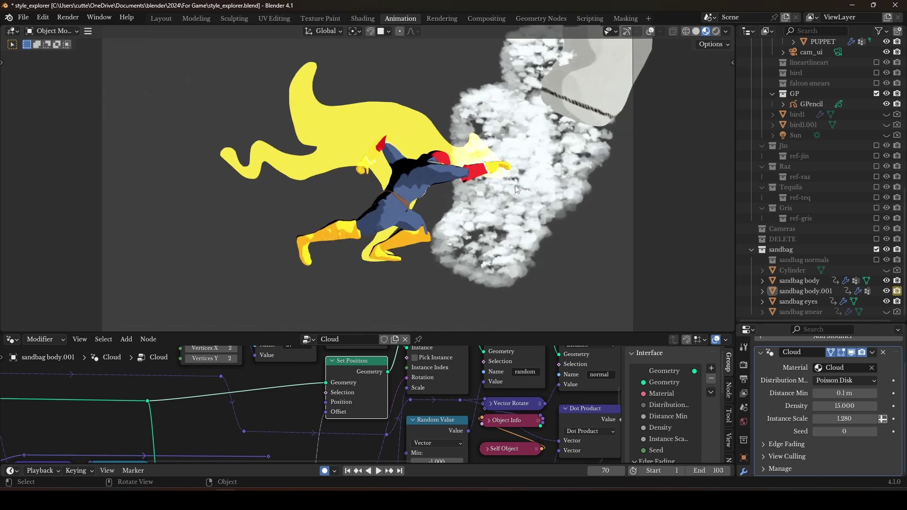
key(Home)
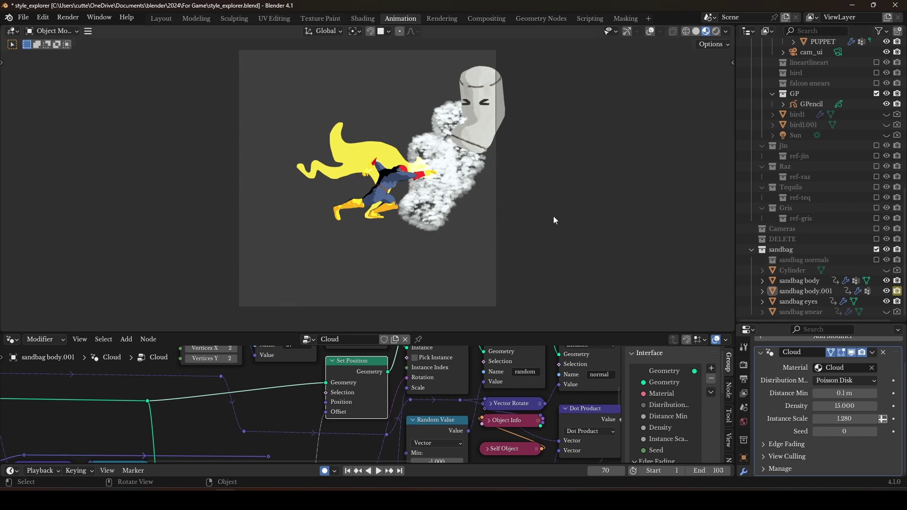
click(325, 405)
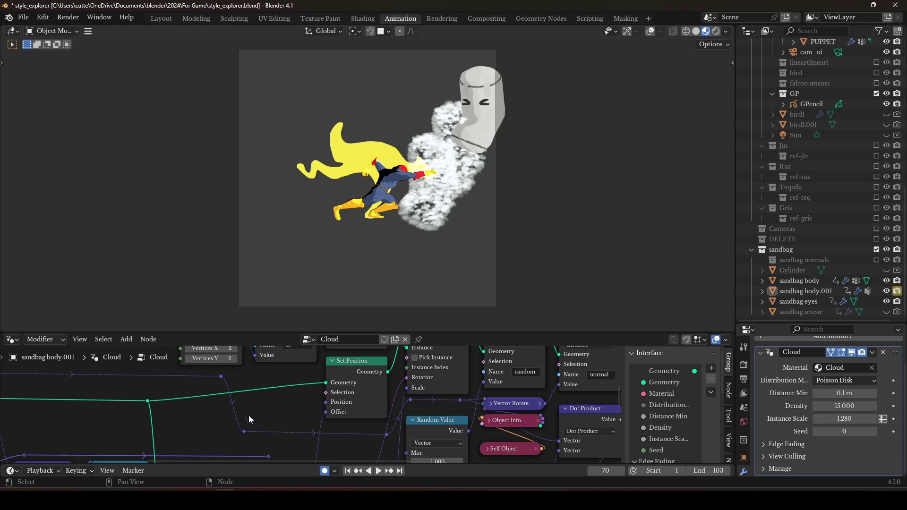
Replace the node editor with a Timeline showing the full frame range, and save the blend file
click(12, 339)
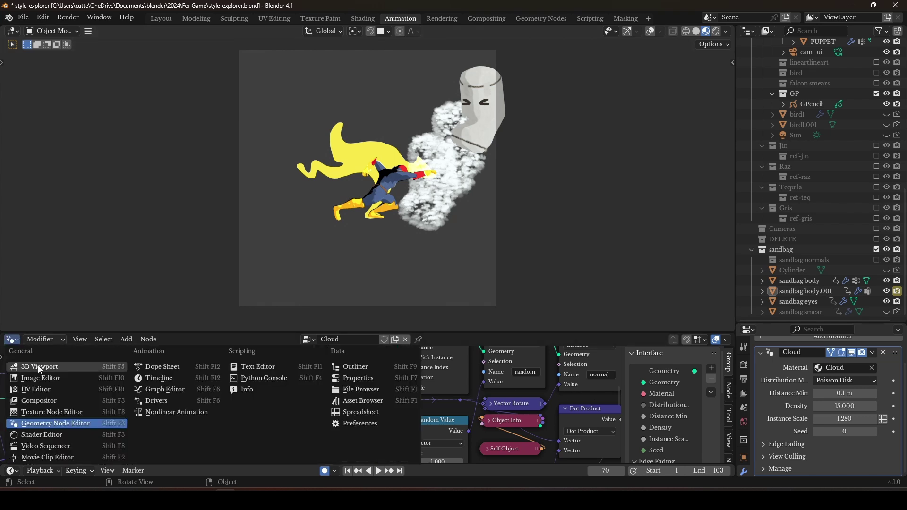
click(174, 383)
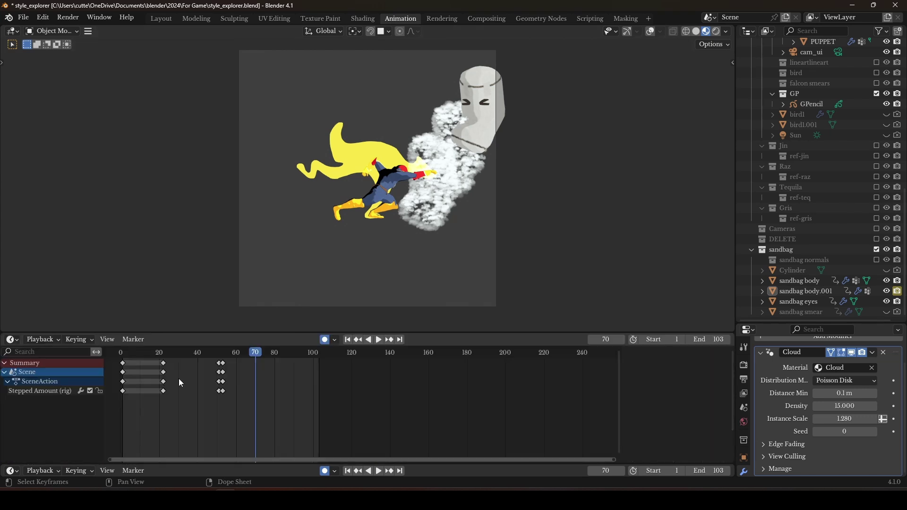
scroll(276, 387, up, 5)
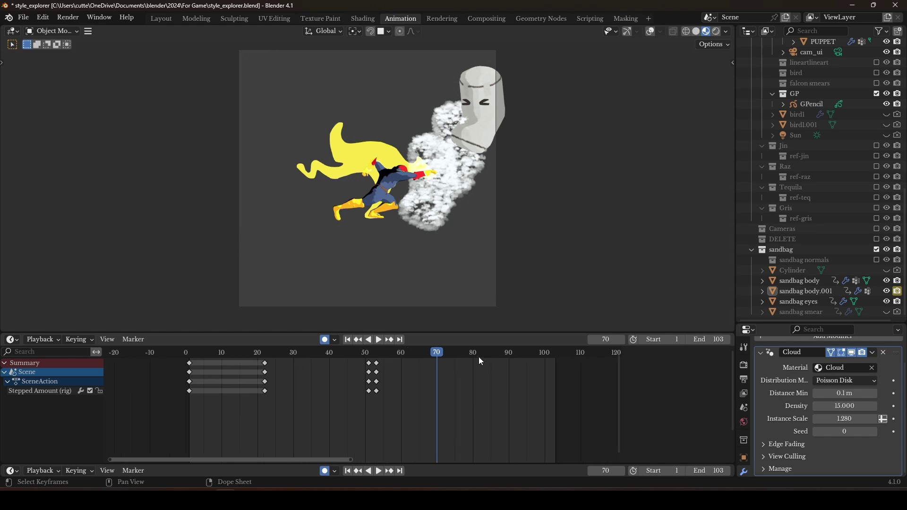
scroll(488, 373, down, 2)
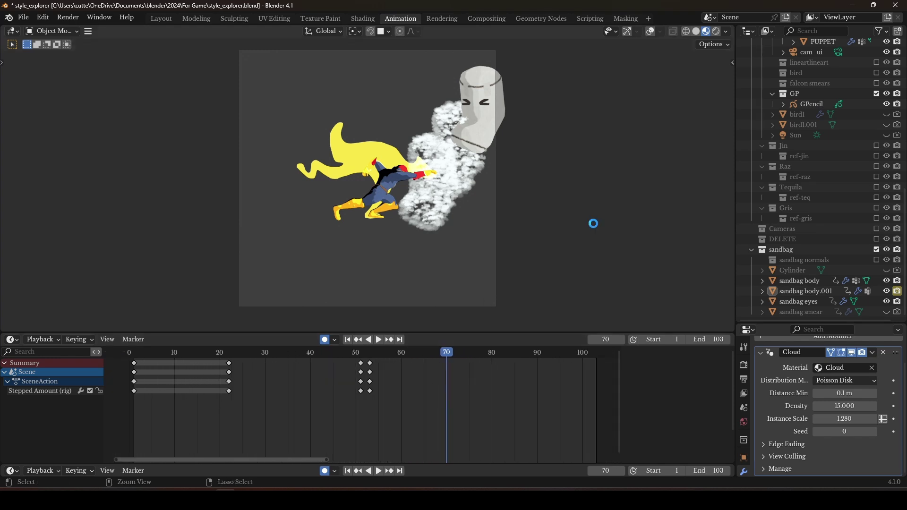
key(ctrl+s)
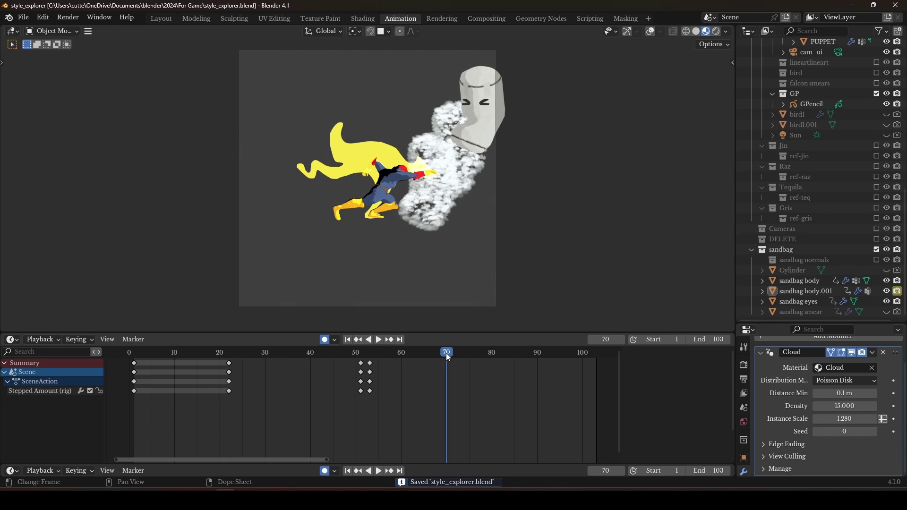
Play and scrub the animation to frame 83, then bring up the gris bird2.gif reference and minimise it
key(space)
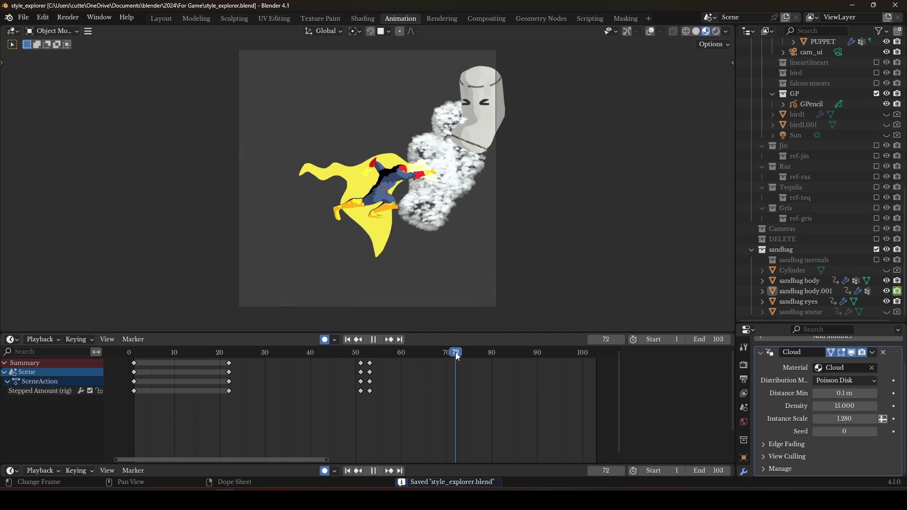
drag(456, 353, 502, 358)
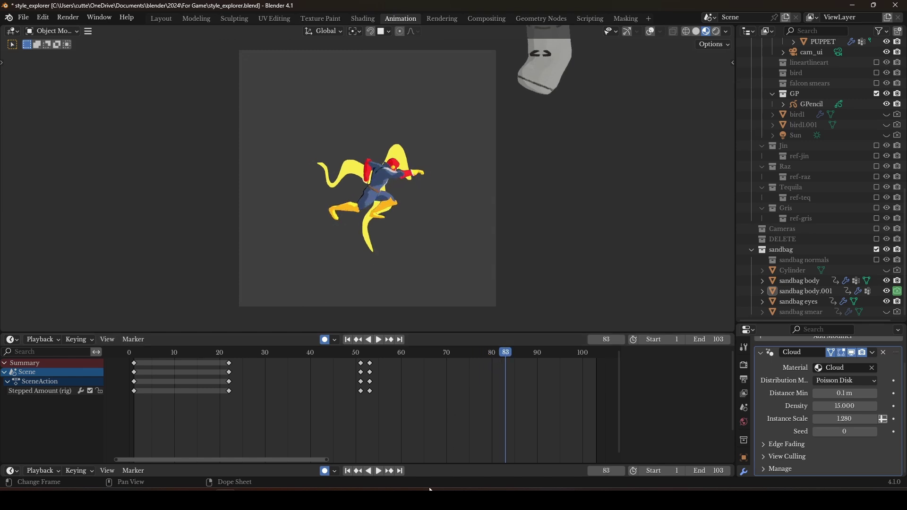
click(417, 500)
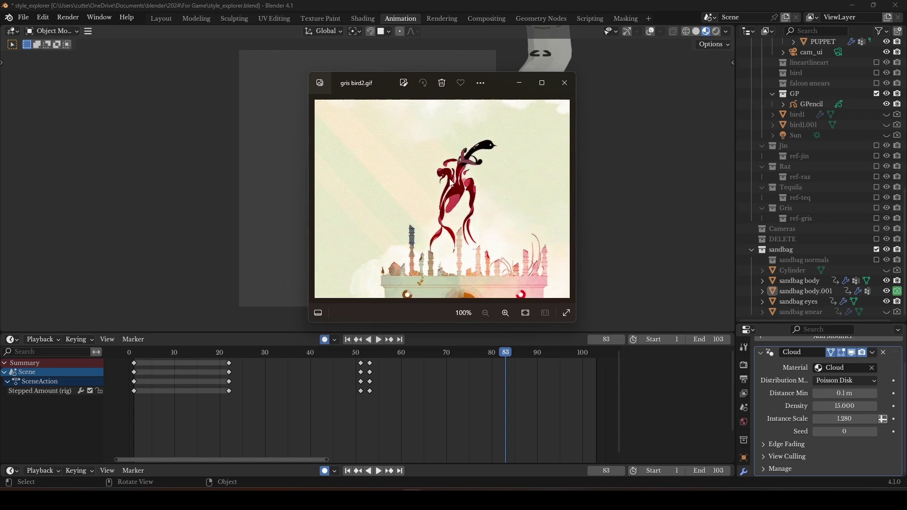
click(521, 86)
Move the animation back to frame 73 and switch the viewport to rendered shading
drag(501, 350, 461, 373)
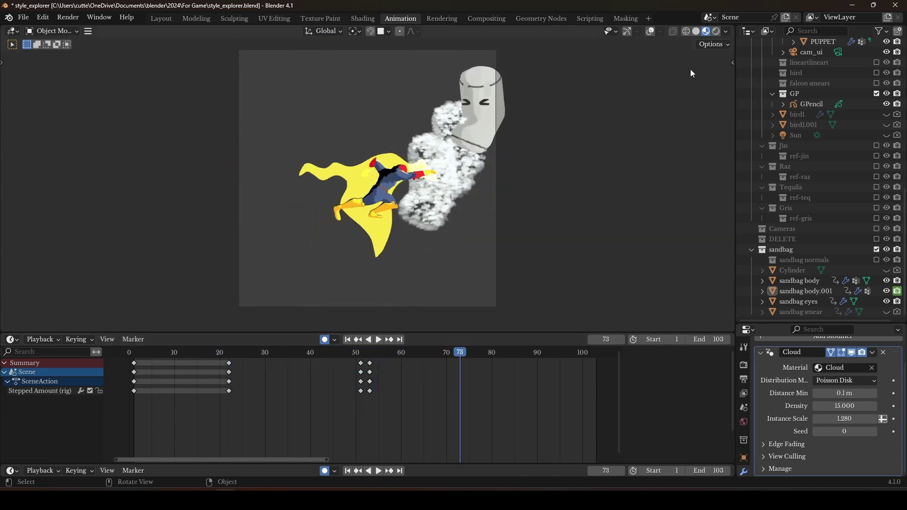
click(716, 31)
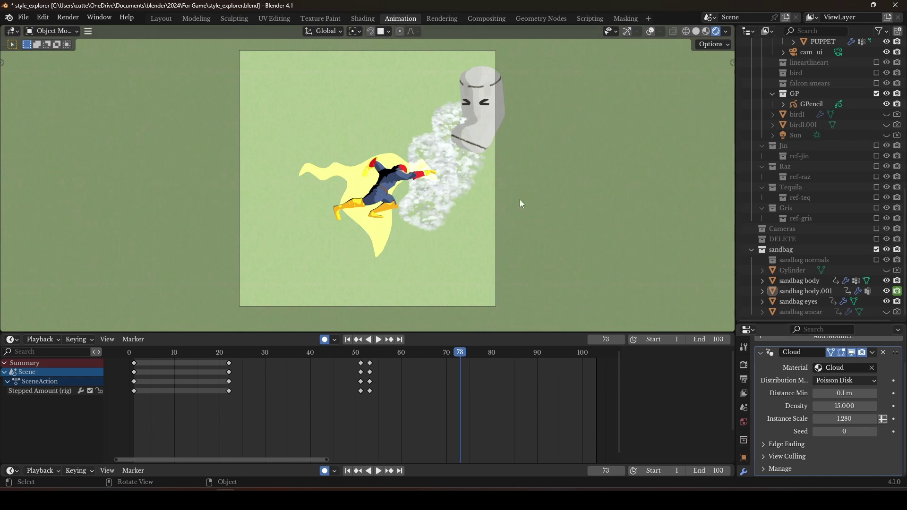
Select the PUPPET character, show its Blue BD modifier in the viewport, and check the blue backdrop at frame 87
click(376, 196)
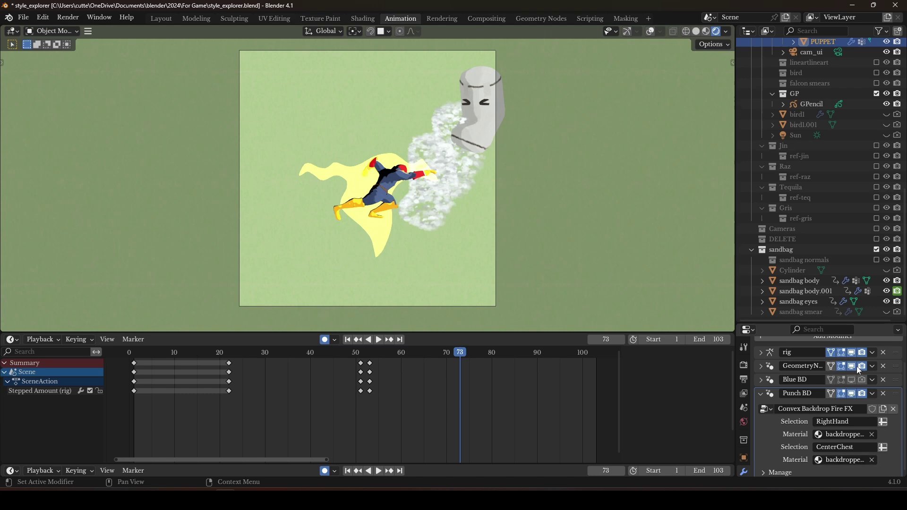
click(851, 379)
scroll(469, 192, up, 4)
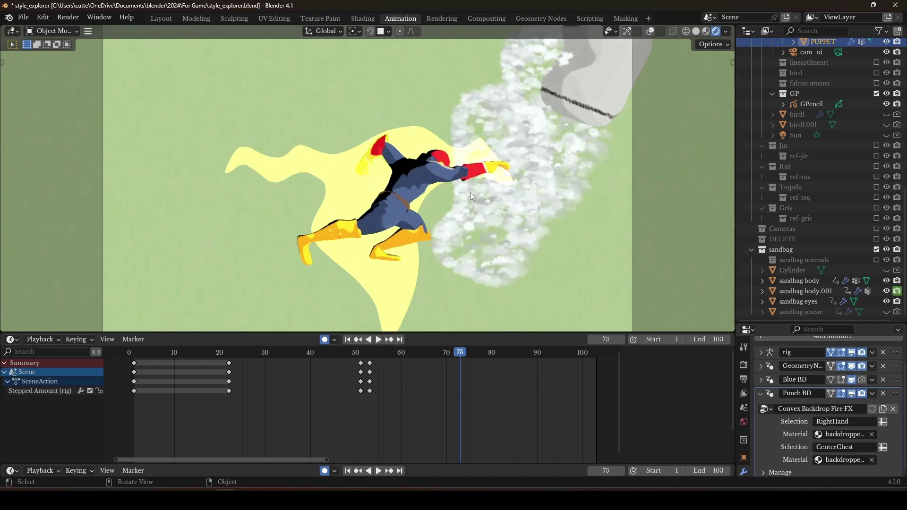
click(523, 352)
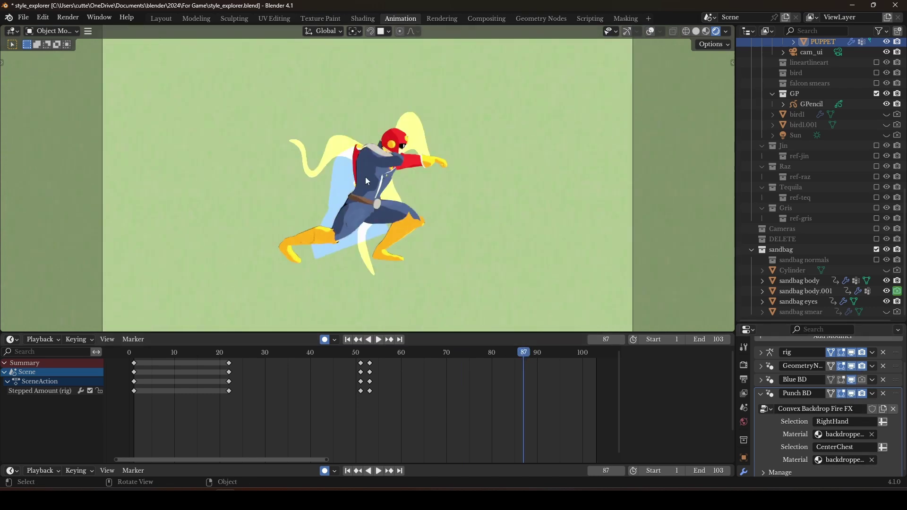
Hide the PUPPET's Blue BD modifier in the viewport and examine the character's painterly shading up close
click(852, 381)
scroll(364, 150, down, 2)
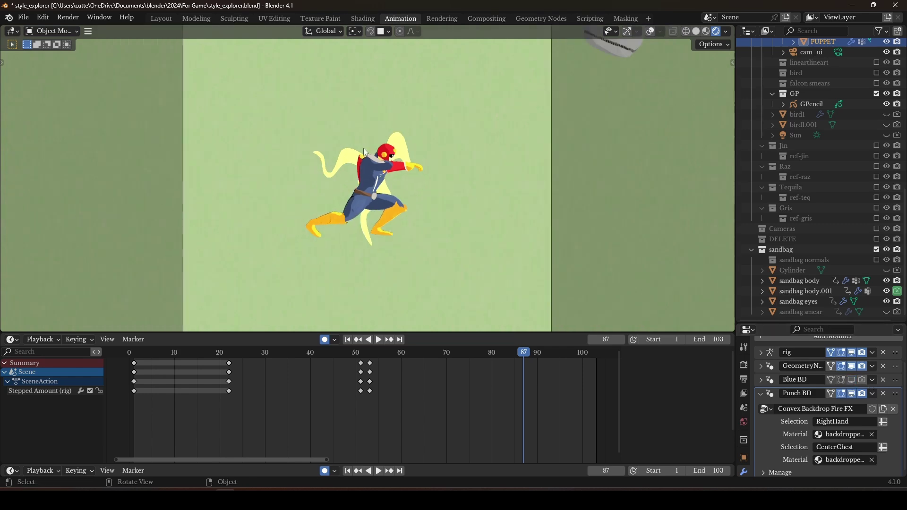
scroll(375, 152, up, 6)
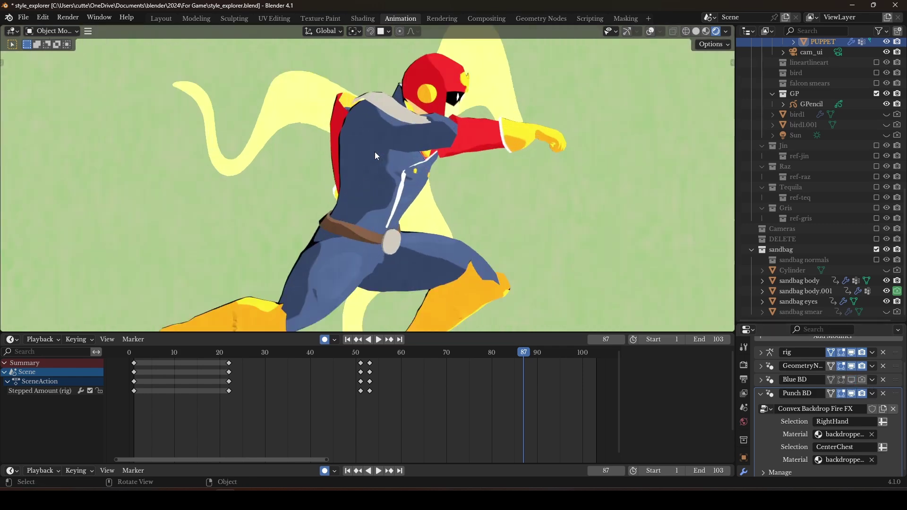
scroll(375, 152, down, 2)
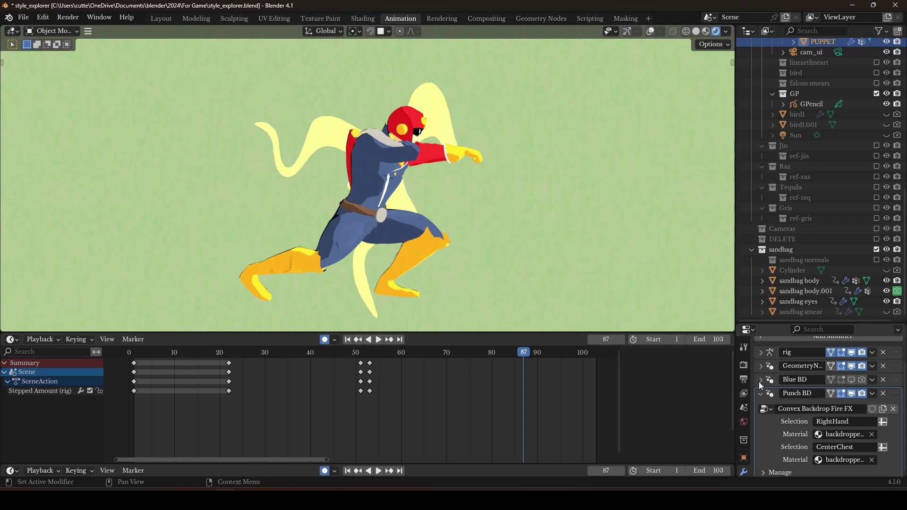
Review the punch recovery by playing and scrubbing to frame 98, and widen the camera view
key(space)
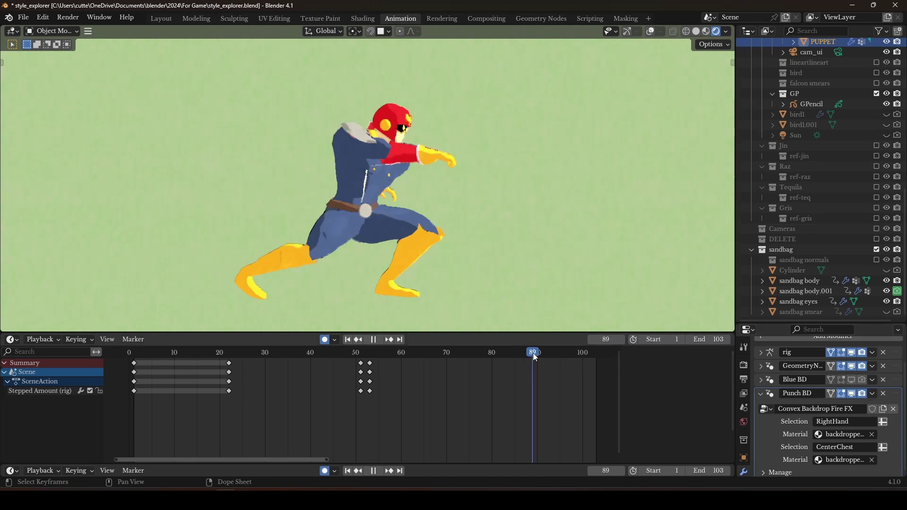
drag(548, 353, 542, 354)
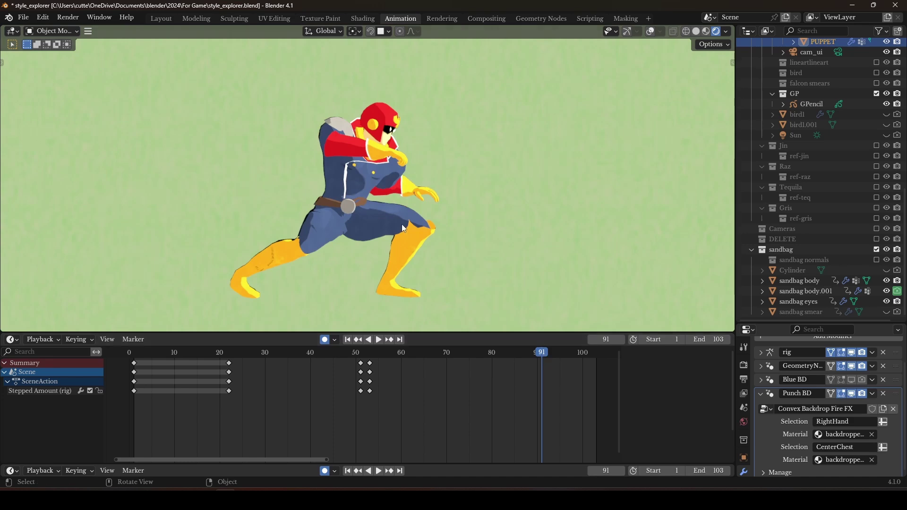
drag(543, 355, 574, 357)
key(Home)
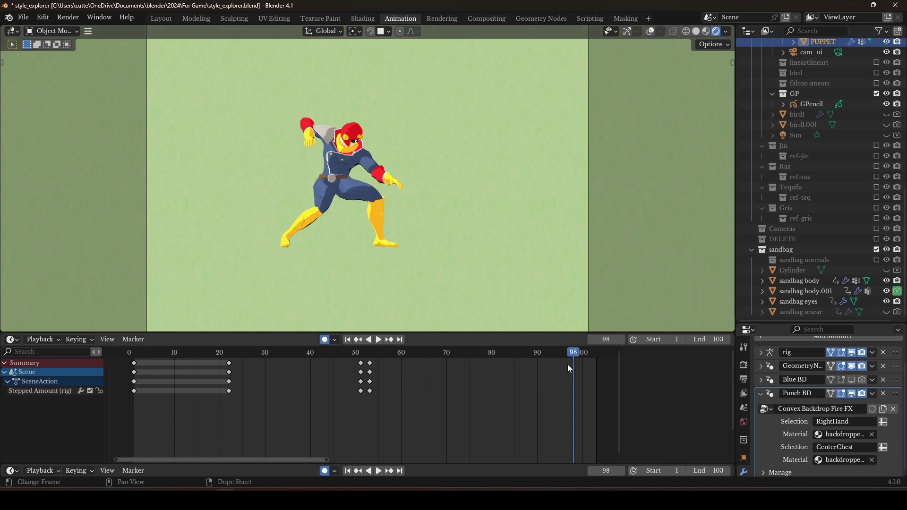
Scrub back to the start and play the energy ring build-up, stopping at frame 10 with the full camera frame in view
key(space)
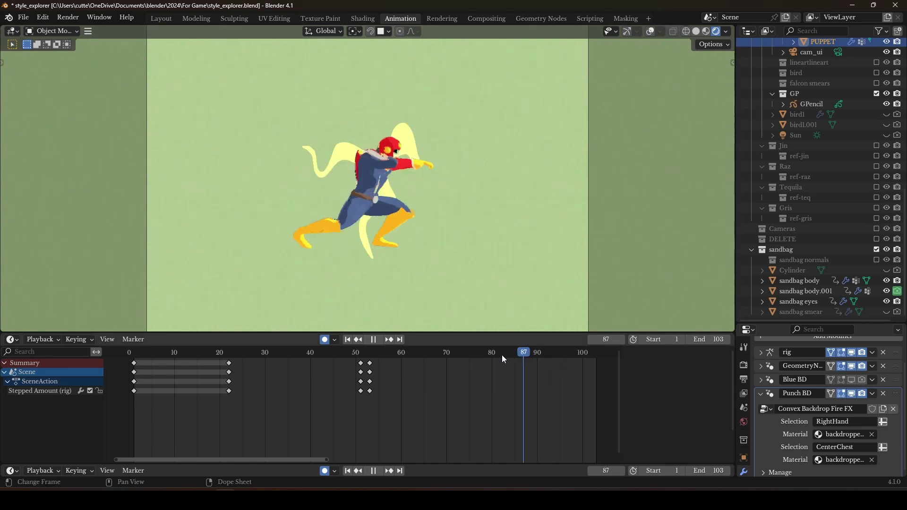
drag(571, 362, 175, 359)
key(space)
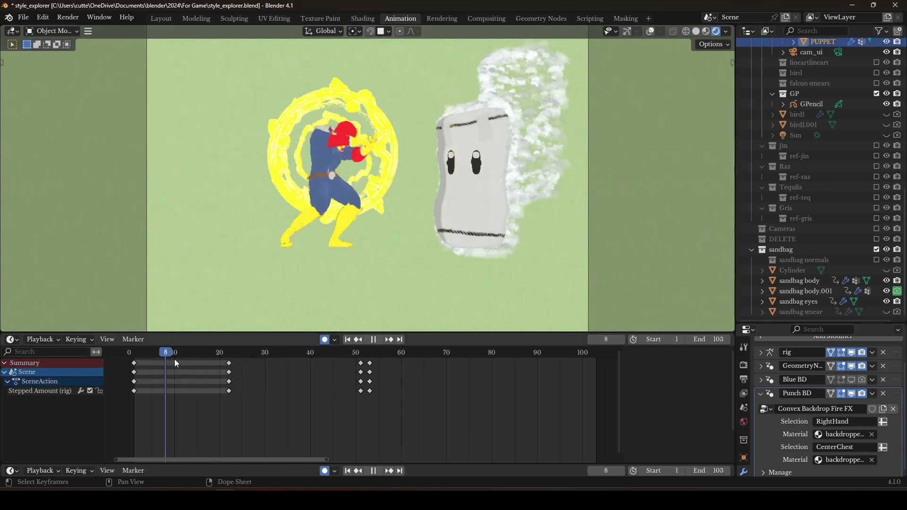
scroll(454, 161, down, 3)
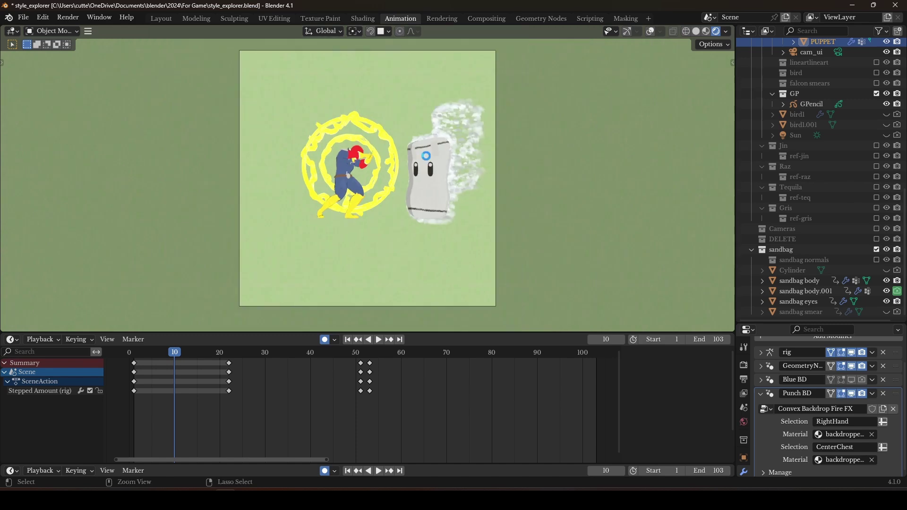
Save the file, play and scrub the wind-up to frame 51, and view the energy ring around the fist up close
key(ctrl+s)
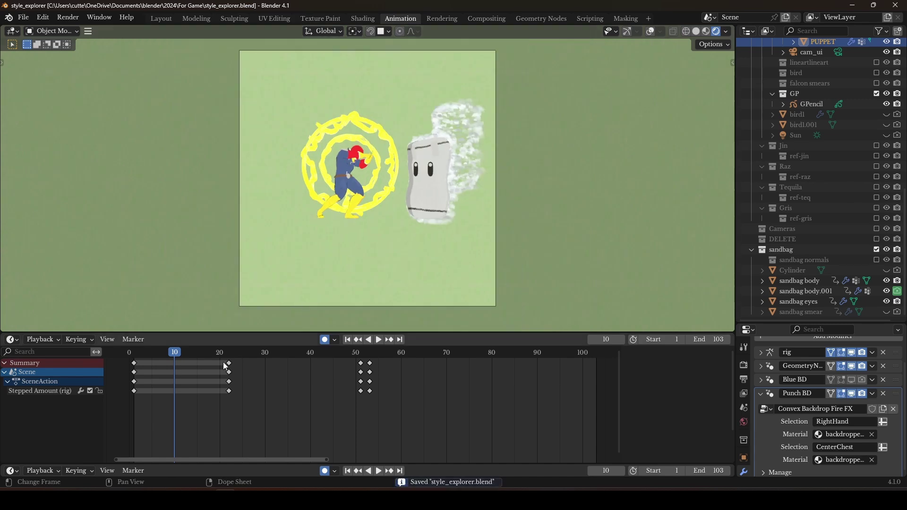
key(space)
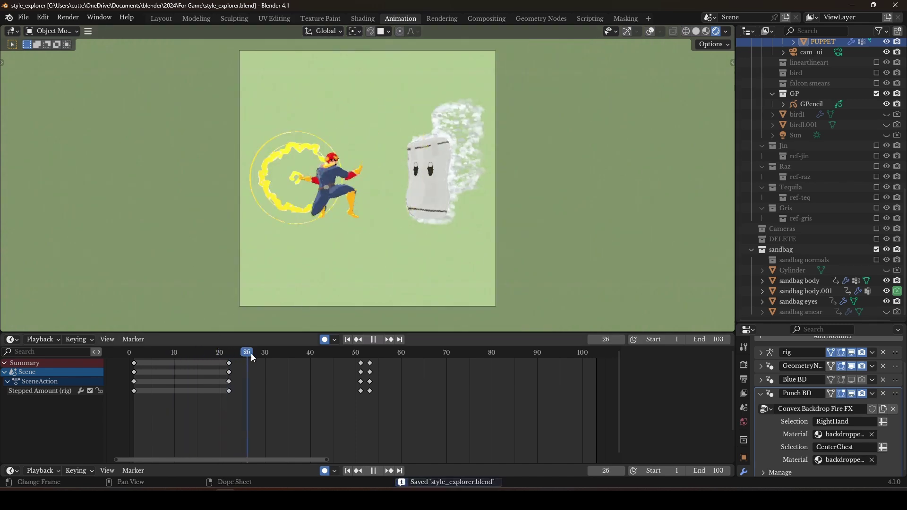
drag(267, 356, 363, 361)
scroll(313, 188, up, 4)
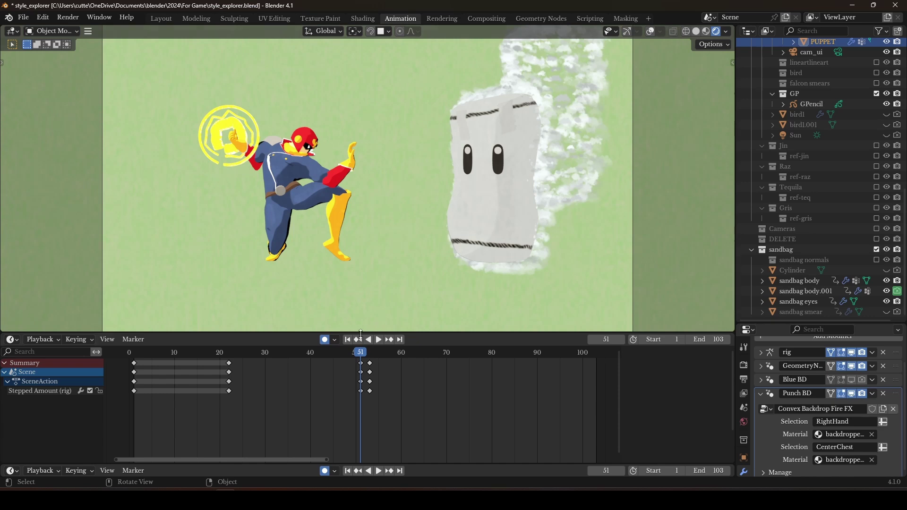
Scrub through the punch and its yellow fire trail to frame 79, with the view widened around the character
drag(363, 357, 393, 355)
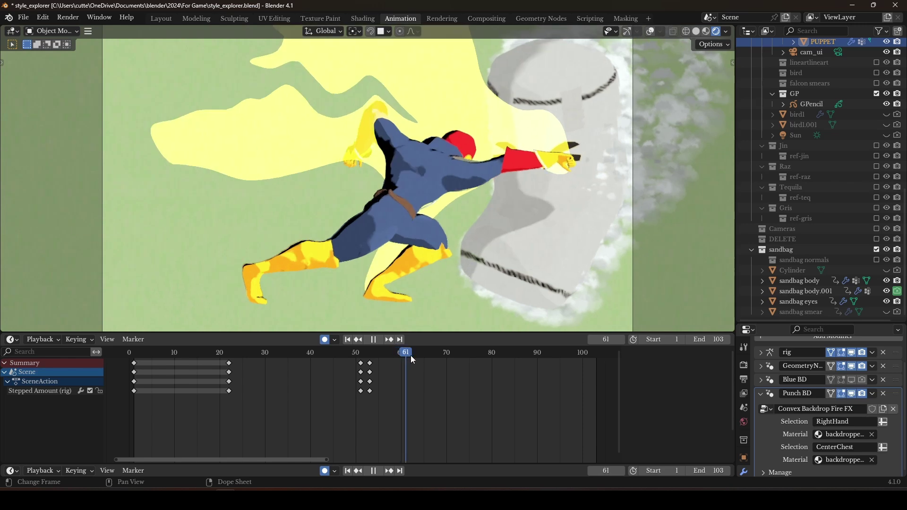
drag(457, 360, 488, 364)
scroll(519, 256, down, 3)
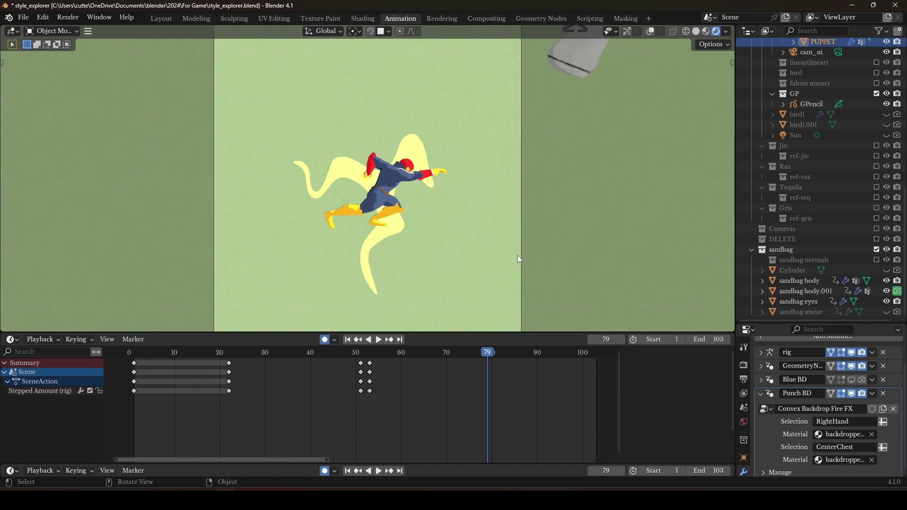
Scrub back to frame 64 and play the sandbag impact up to frame 68 to examine the changing fire shape
drag(486, 351, 418, 364)
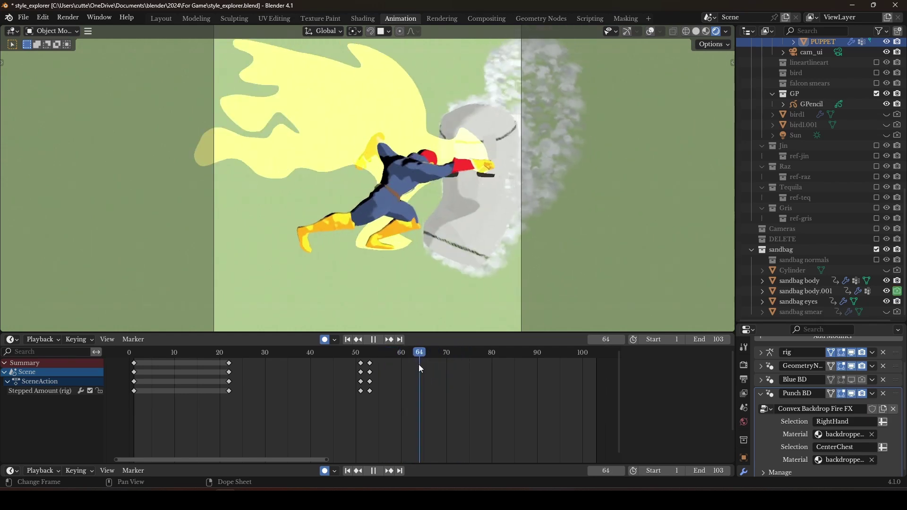
scroll(387, 211, down, 3)
scroll(408, 215, up, 1)
scroll(409, 215, up, 1)
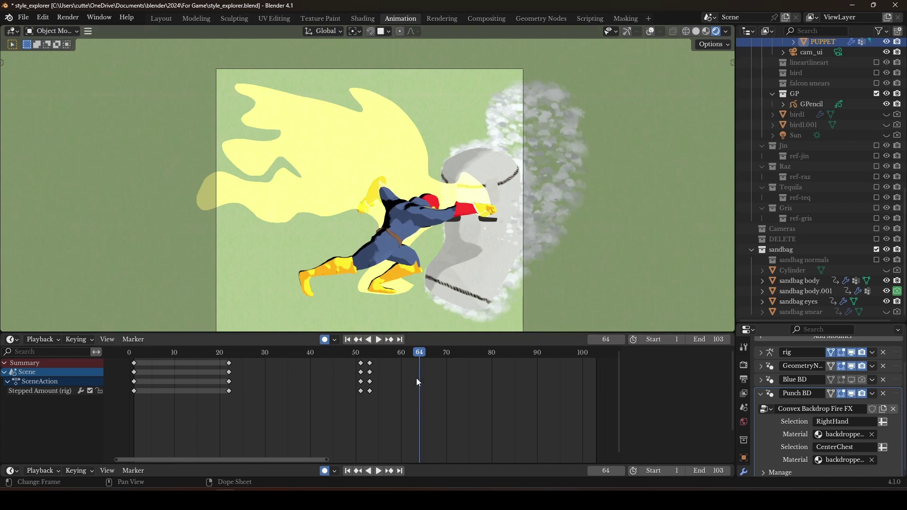
key(space)
key(space)
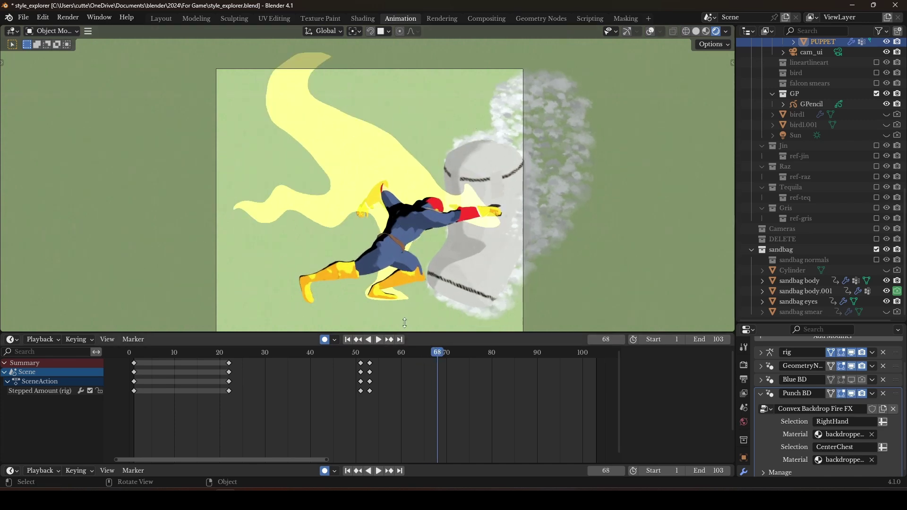
Stop the animation at frame 69 and centre the full camera frame in the viewport
key(space)
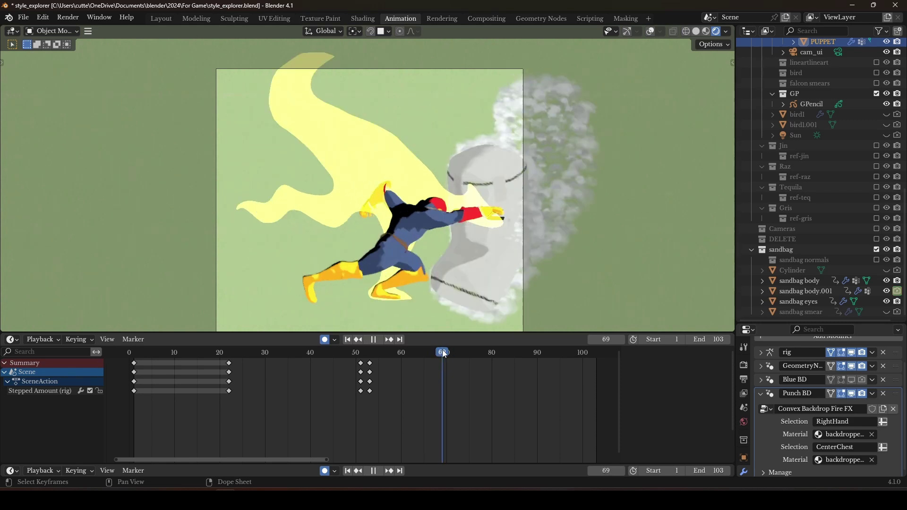
drag(442, 353, 442, 353)
scroll(437, 255, down, 1)
shift+middle_drag(436, 251, 432, 229)
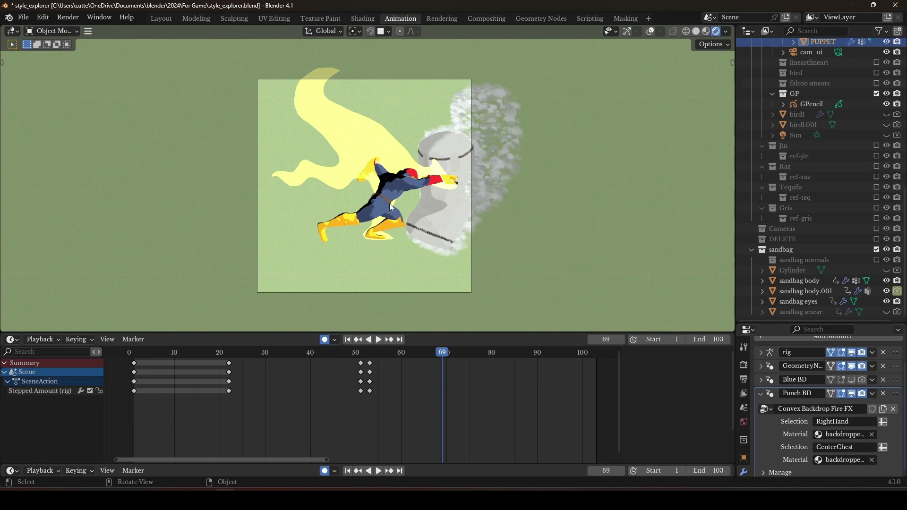
Deselect the PUPPET character, save the file, and view the impact pose slightly closer
click(552, 214)
key(ctrl+s)
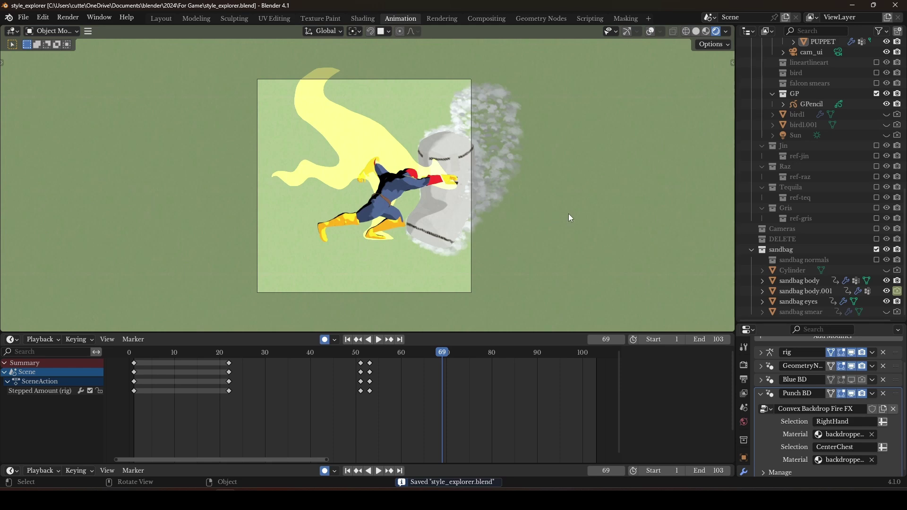
scroll(432, 191, up, 1)
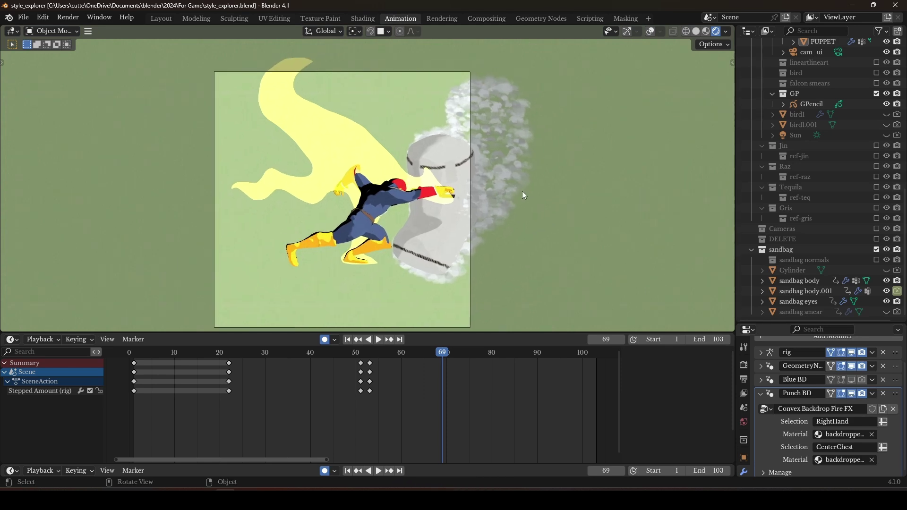